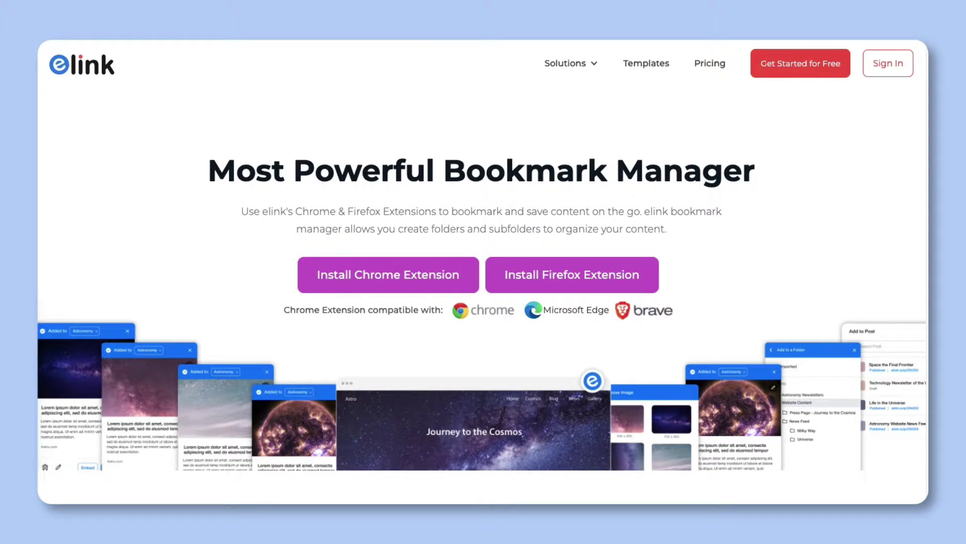
# - Install the elink Bookmark Manager extension from the Chrome Web Store
pyautogui.click(388, 275)
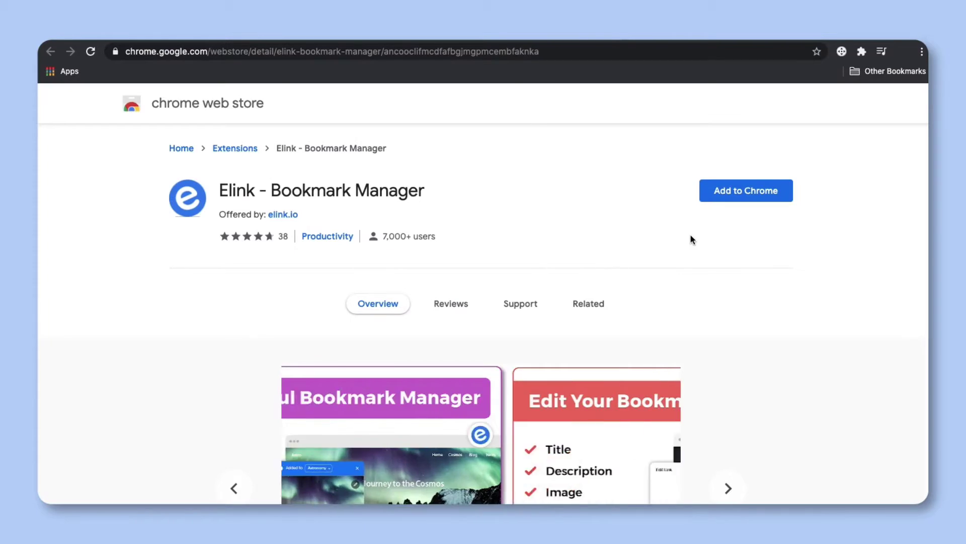
pyautogui.click(729, 195)
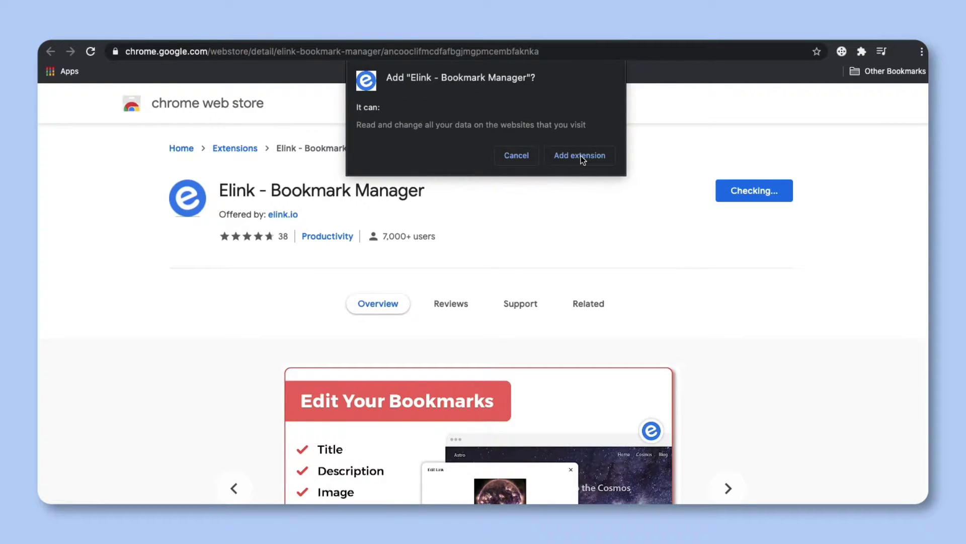
pyautogui.click(581, 156)
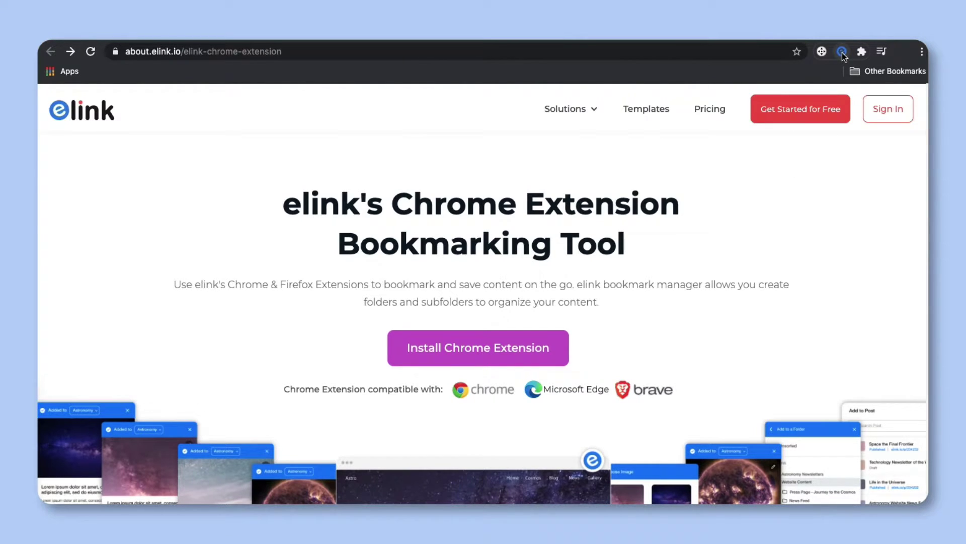
# - Go to elink sign-in from the toolbar popup, then bring up the Astronomy.com Venus article
pyautogui.click(842, 52)
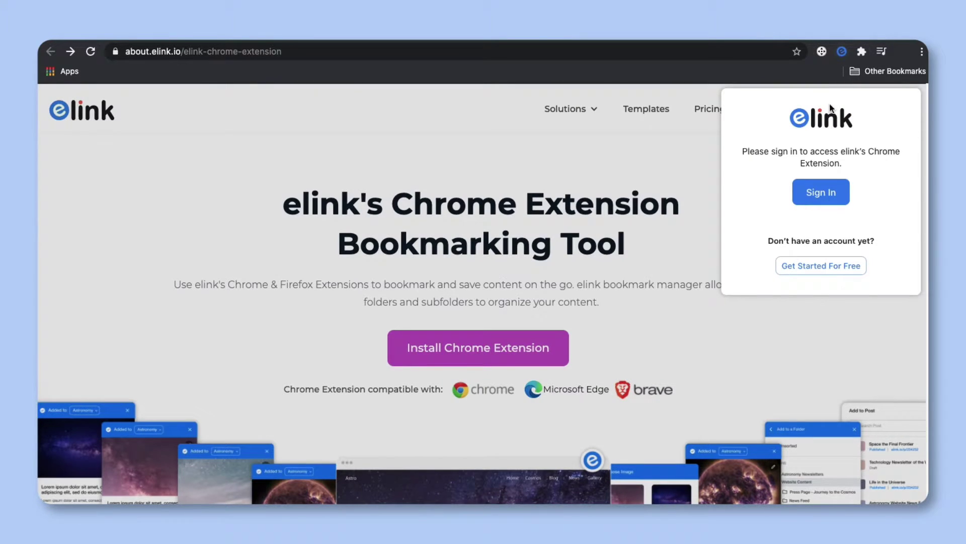
pyautogui.click(815, 203)
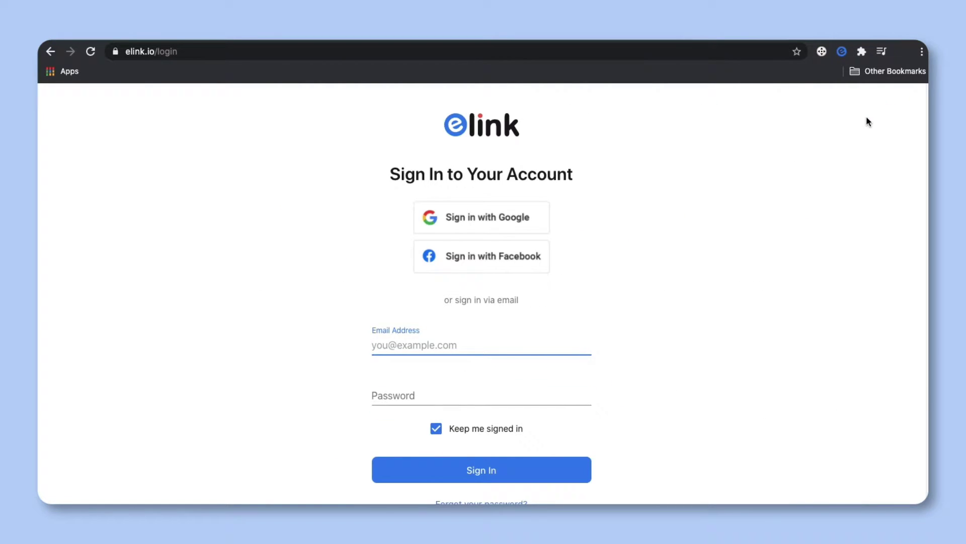
pyautogui.click(738, 39)
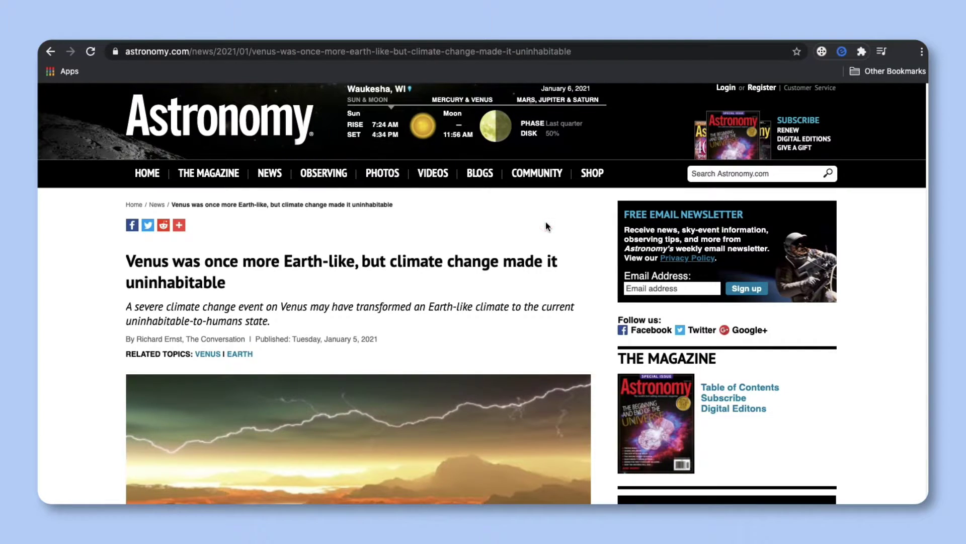
# - Bookmark the Venus article with elink, using the orange 600x480 Venus surface image
pyautogui.click(845, 50)
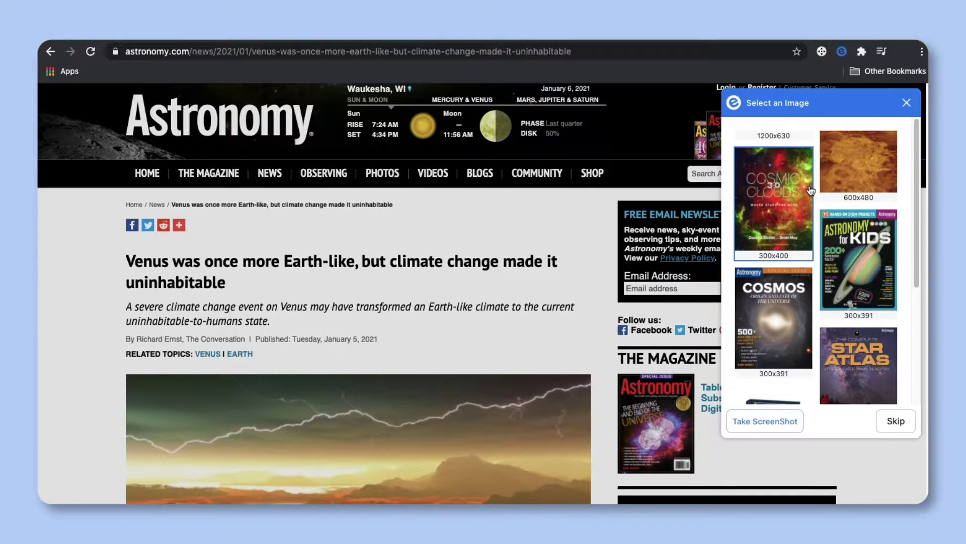
pyautogui.scroll(-3, 810, 191)
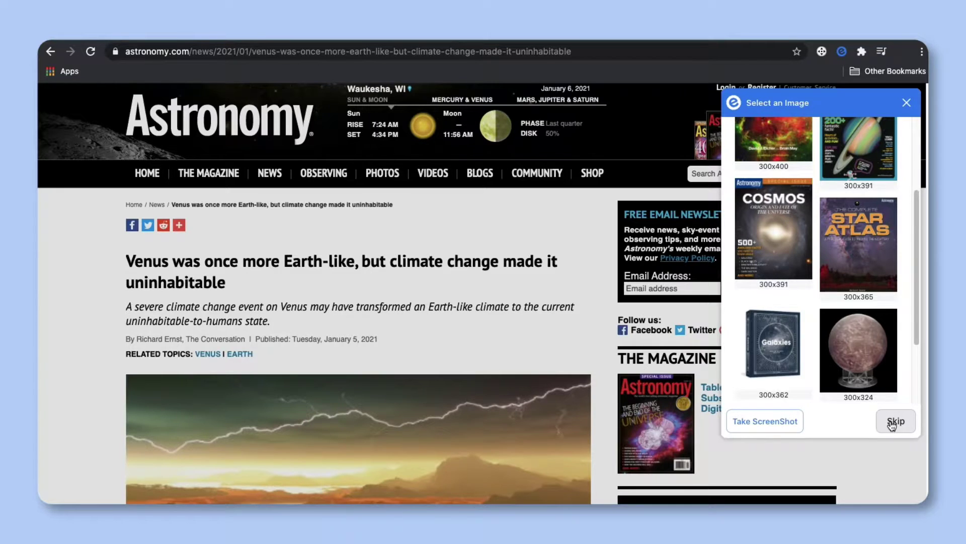
pyautogui.scroll(3, 861, 355)
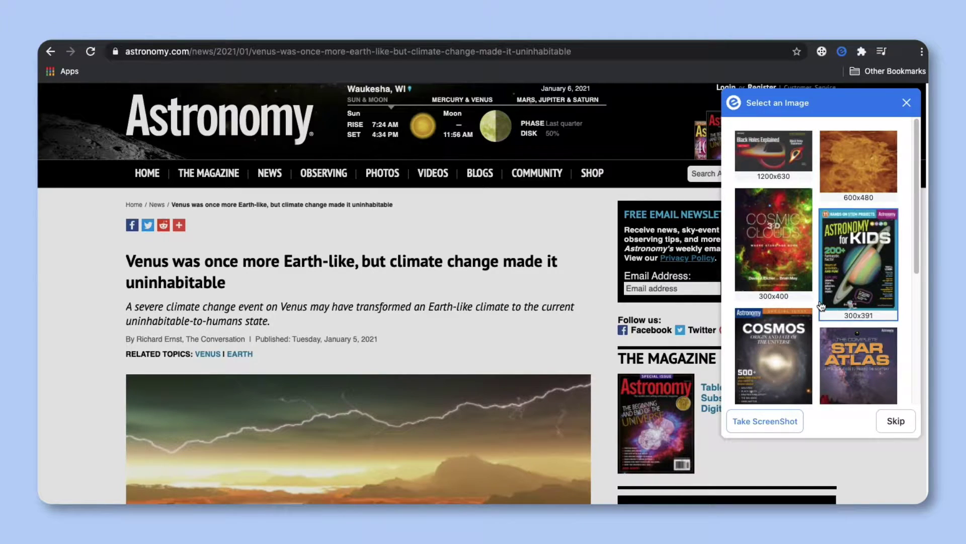
pyautogui.click(855, 192)
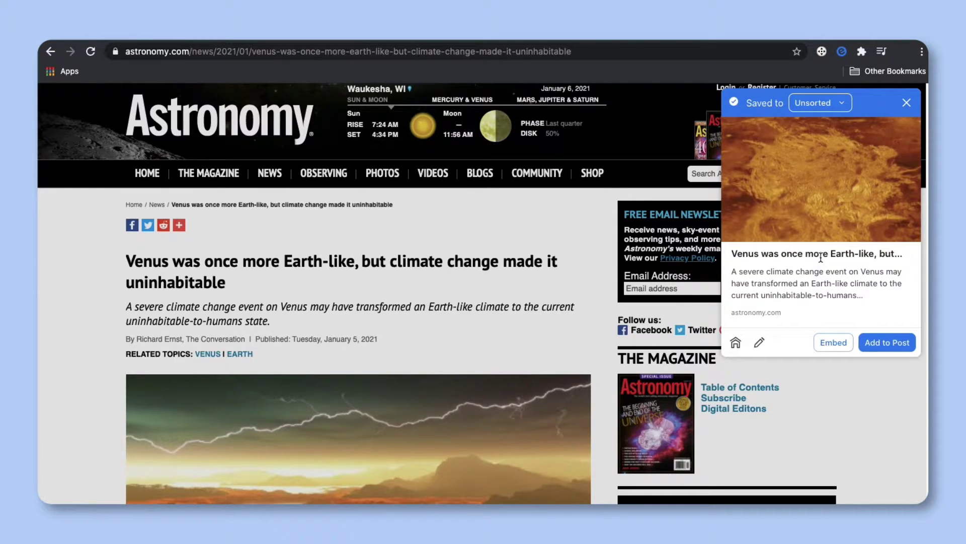
# - Open the Venus bookmark's Edit Link form and go through its title, description, label and tags fields
pyautogui.click(758, 344)
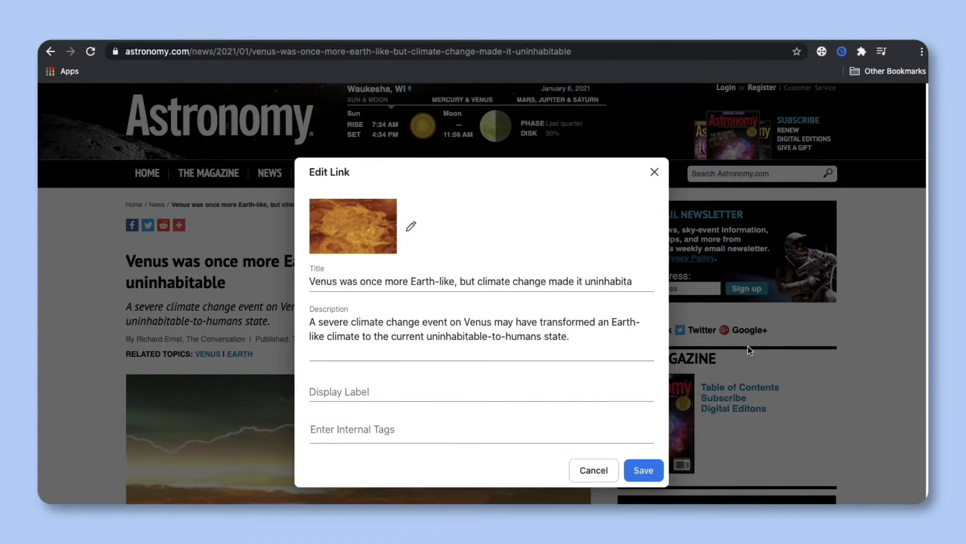
pyautogui.click(599, 285)
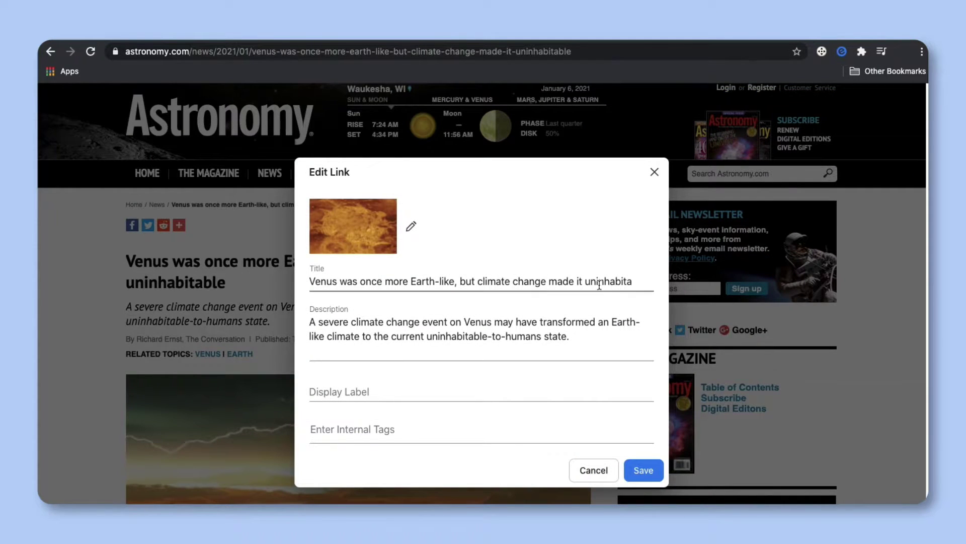
pyautogui.tripleClick(507, 280)
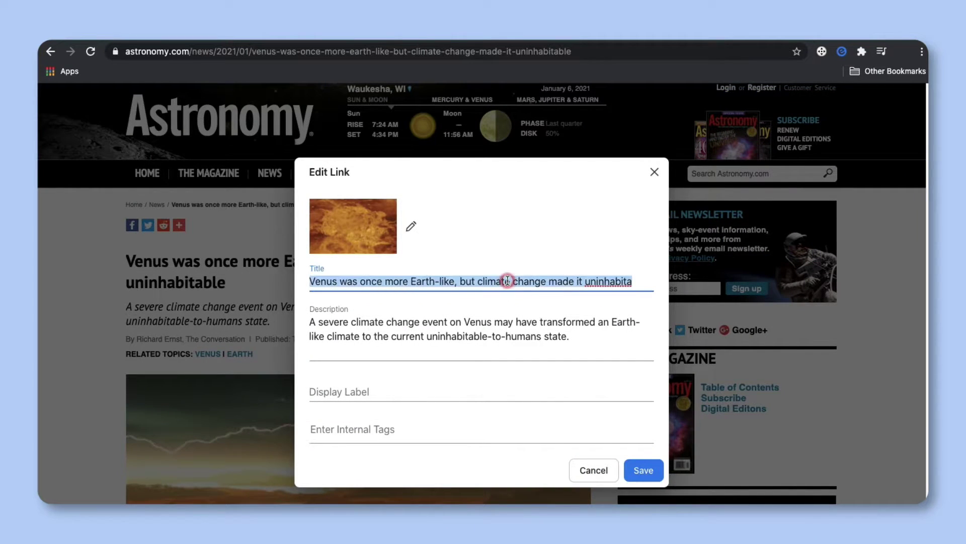
pyautogui.tripleClick(487, 326)
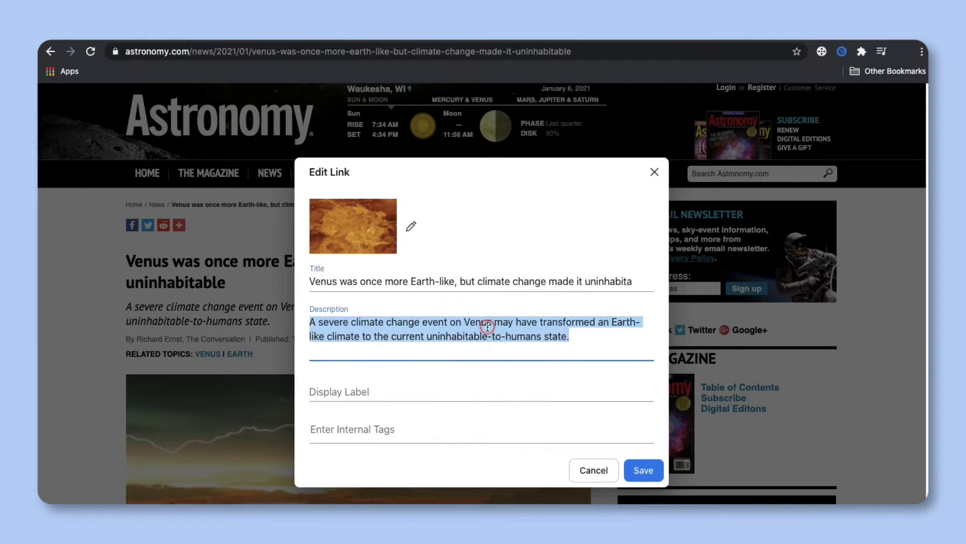
pyautogui.click(471, 387)
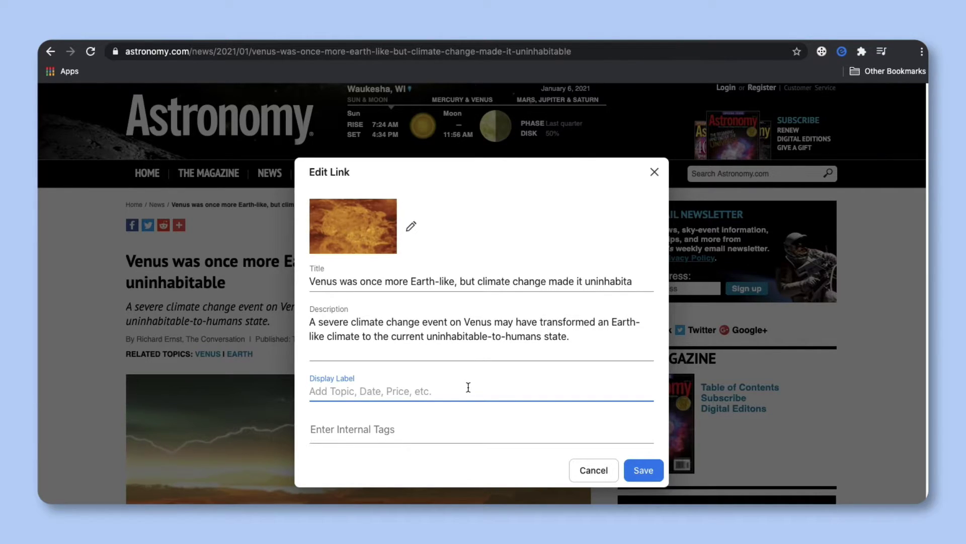
pyautogui.click(461, 427)
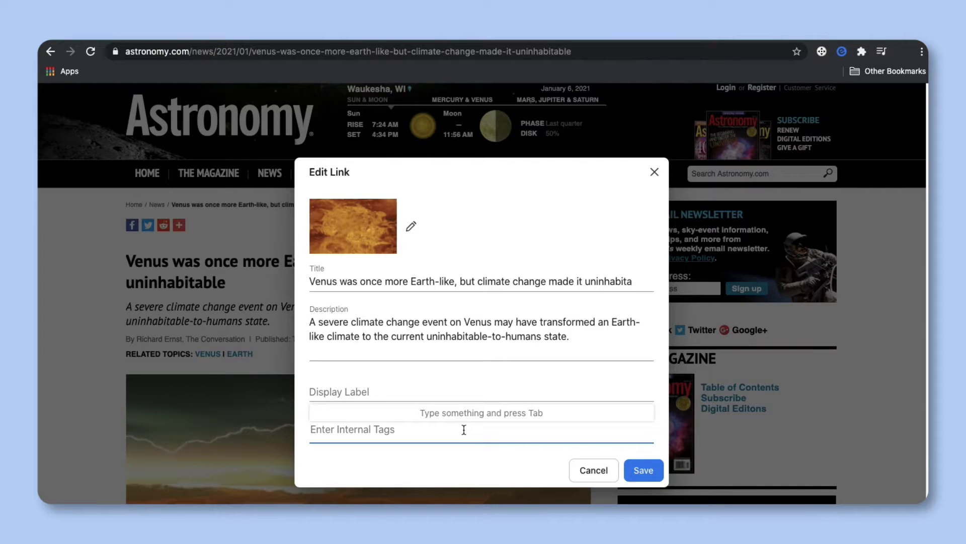
# - Adjust the thumbnail's zoom and fit, upload a Venusian volcano landscape, and save
pyautogui.click(412, 228)
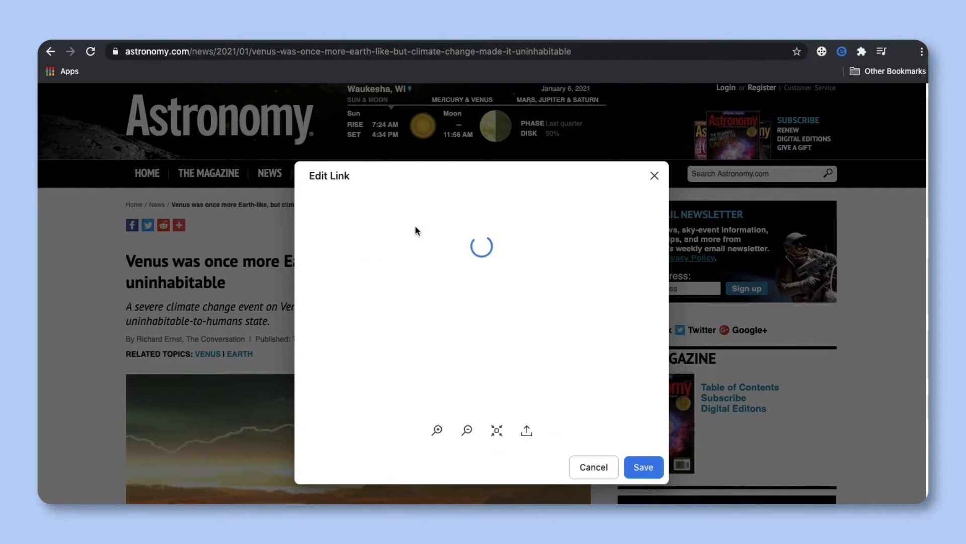
pyautogui.click(437, 429)
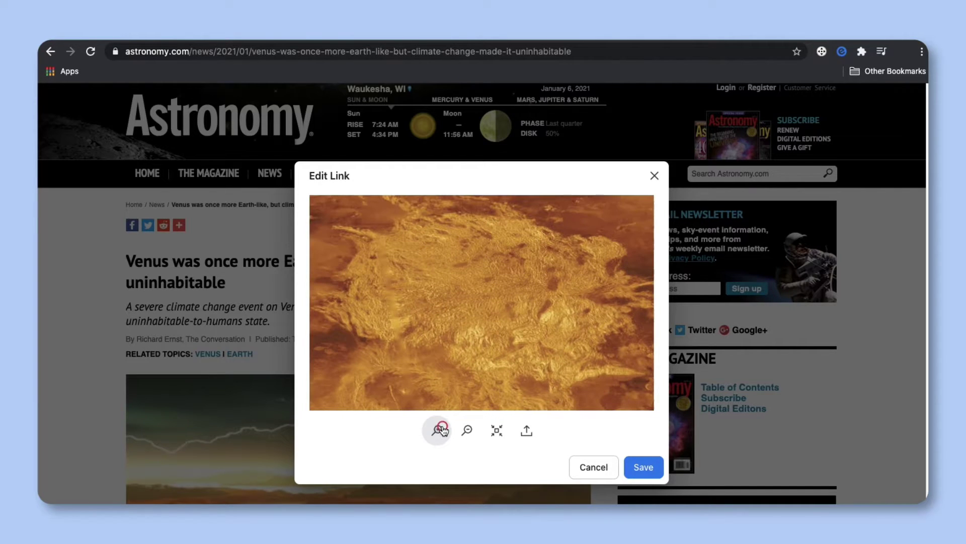
pyautogui.click(463, 431)
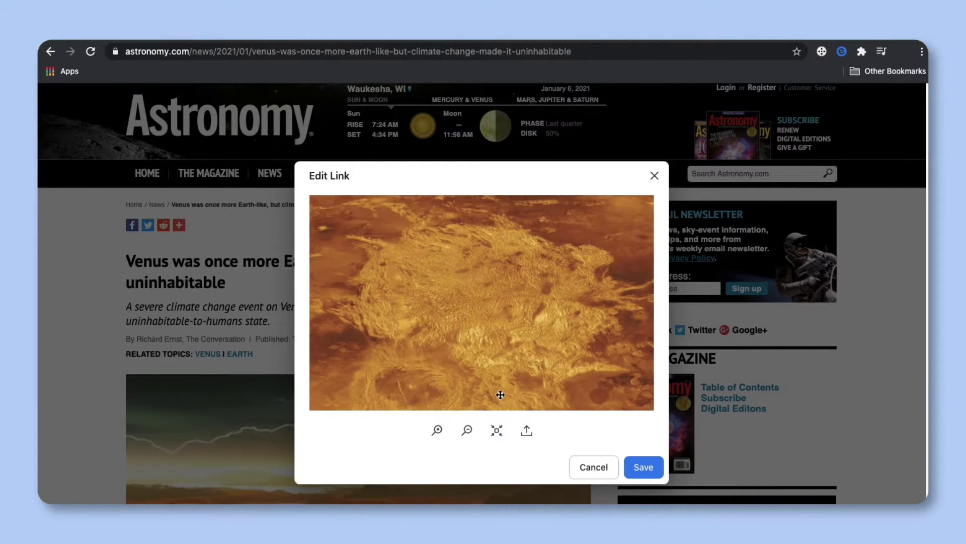
pyautogui.moveTo(498, 397); pyautogui.dragTo(494, 391)
pyautogui.click(497, 430)
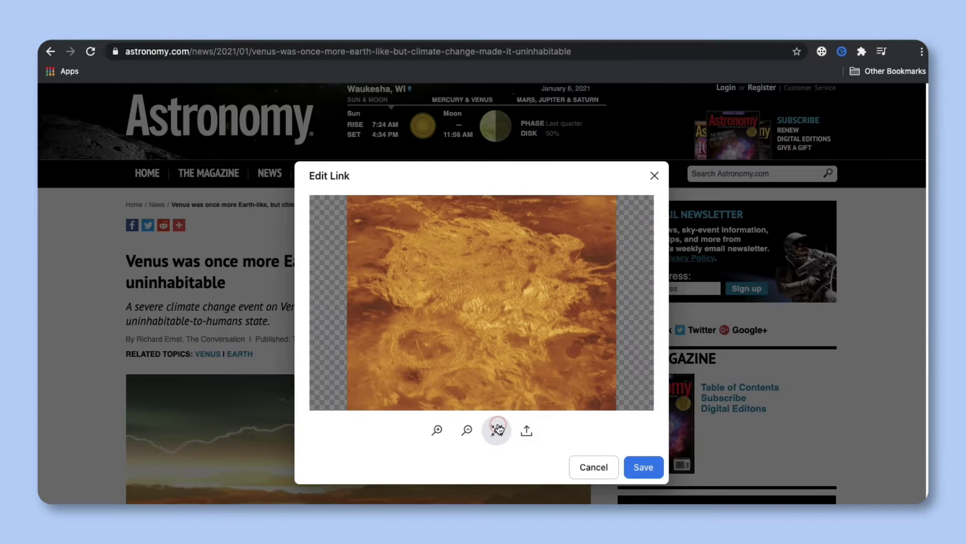
pyautogui.click(527, 432)
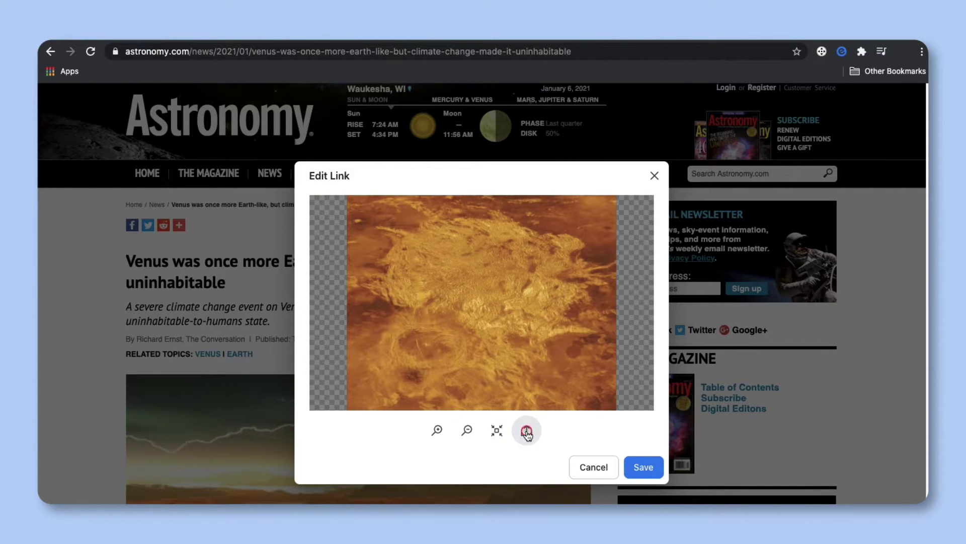
pyautogui.click(648, 453)
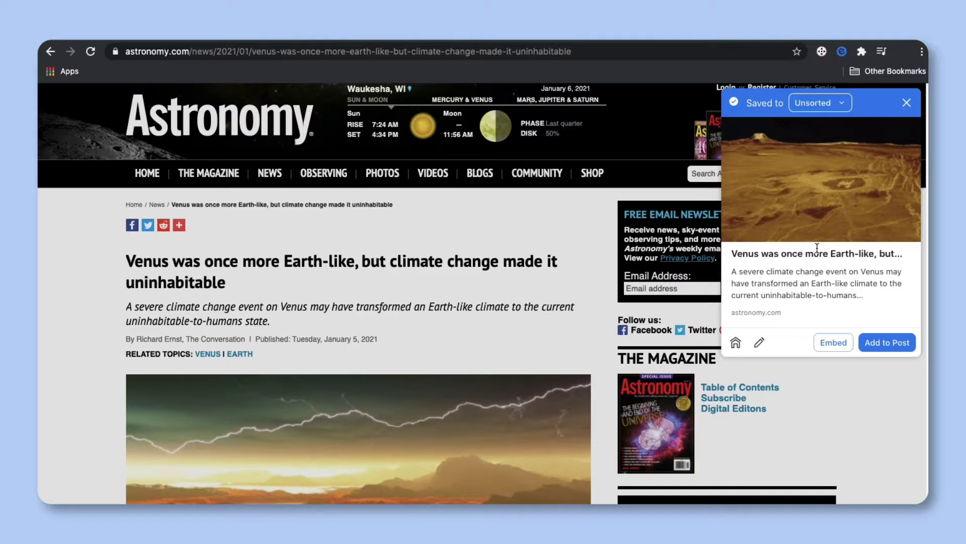
# - Create a 'Space News' folder in the folder list and file the Venus bookmark there
pyautogui.click(797, 114)
pyautogui.click(797, 114)
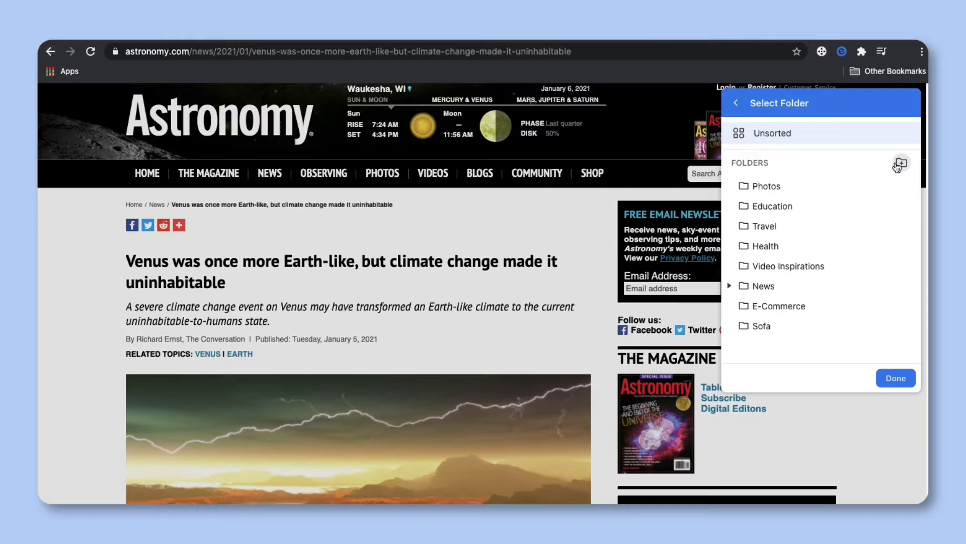
pyautogui.click(900, 164)
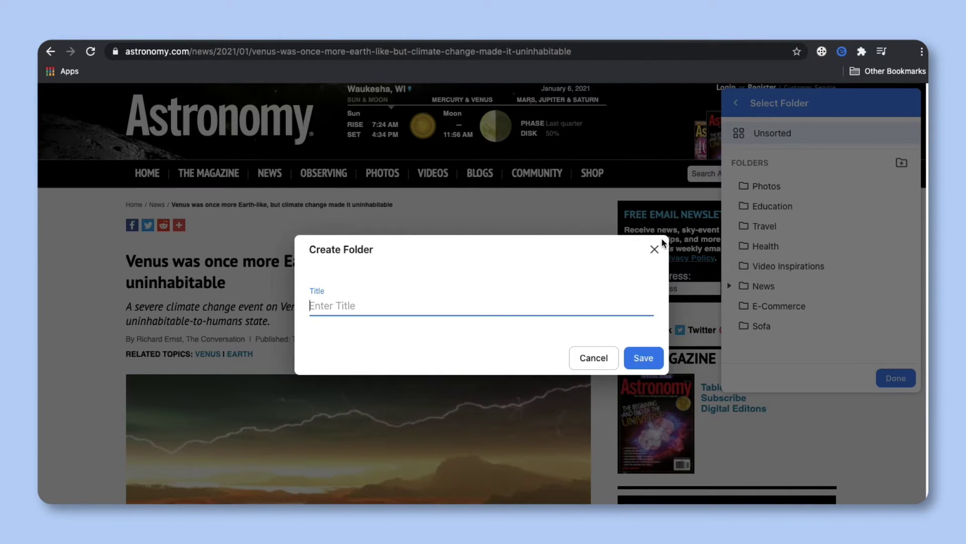
pyautogui.write('S')
pyautogui.write('pace N')
pyautogui.write('ews')
pyautogui.click(644, 359)
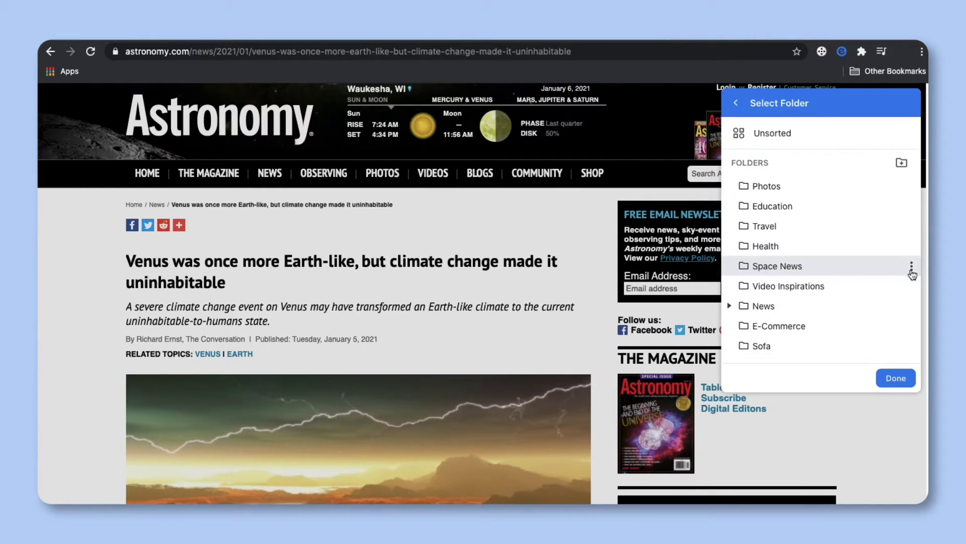
pyautogui.click(912, 267)
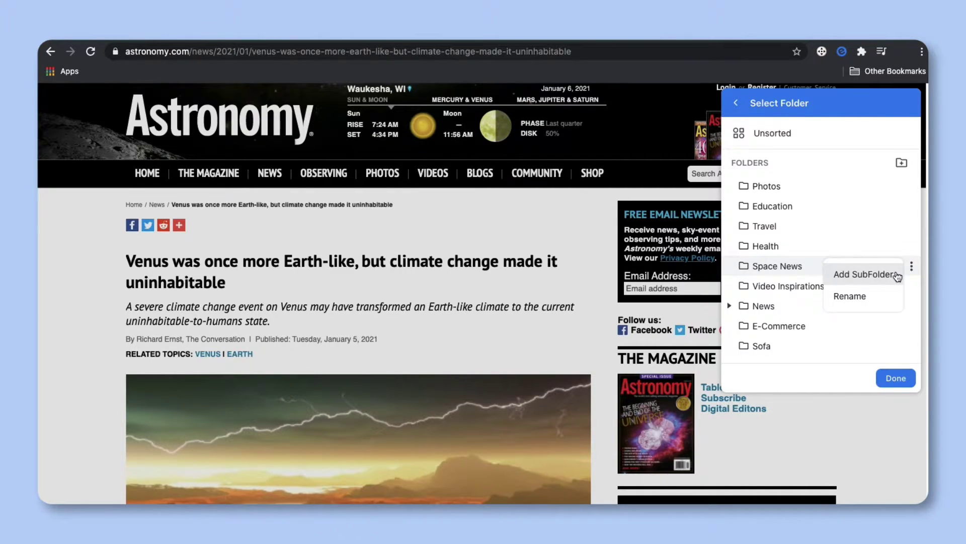
pyautogui.click(863, 271)
pyautogui.click(895, 377)
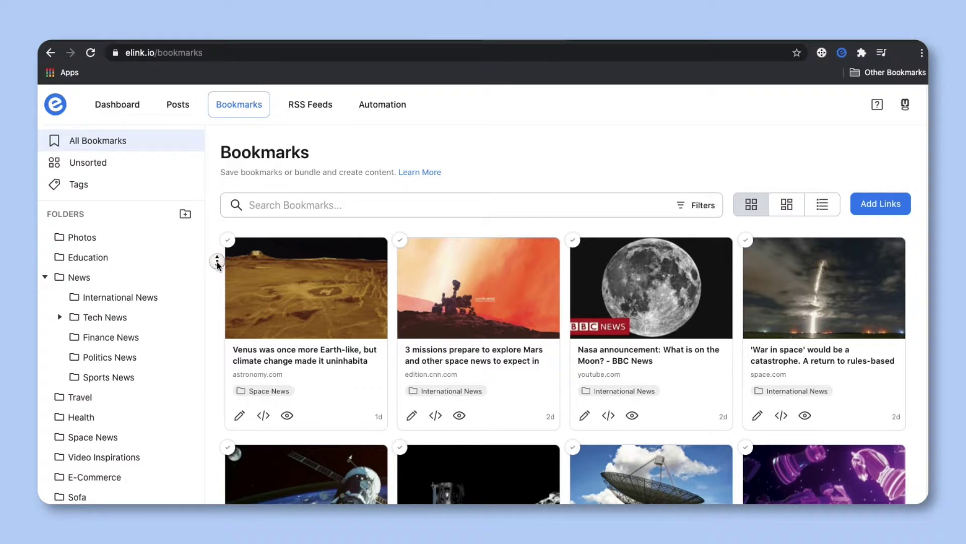
pyautogui.scroll(-1, 217, 265)
pyautogui.scroll(-2, 217, 264)
pyautogui.scroll(-1, 217, 265)
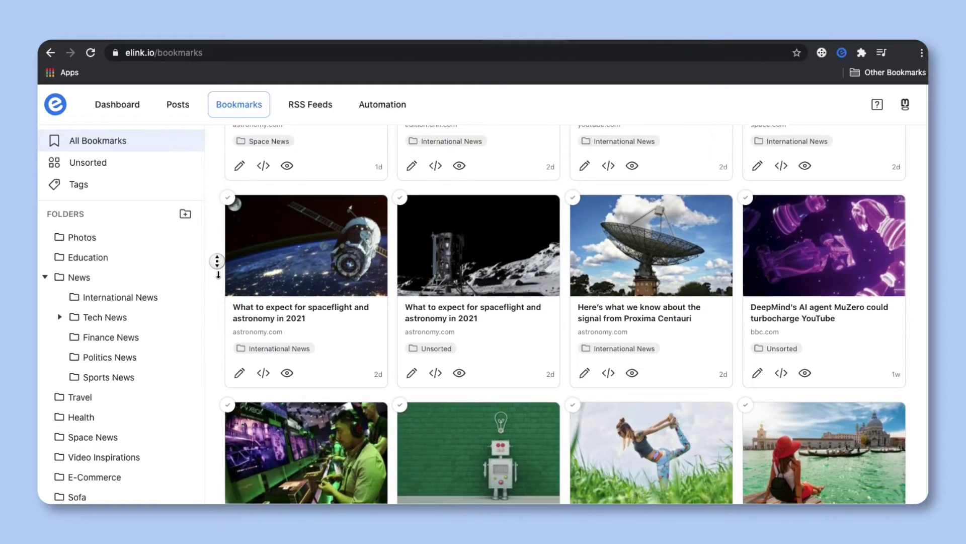
pyautogui.scroll(-1, 218, 265)
pyautogui.scroll(-1, 218, 264)
pyautogui.scroll(-1, 218, 264)
pyautogui.scroll(-1, 217, 265)
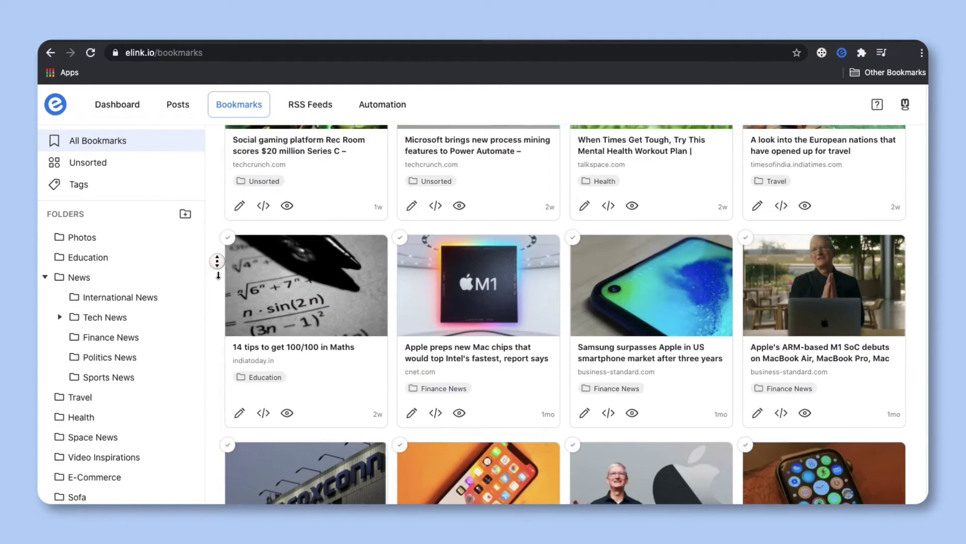
pyautogui.scroll(-3, 217, 265)
pyautogui.scroll(1, 217, 265)
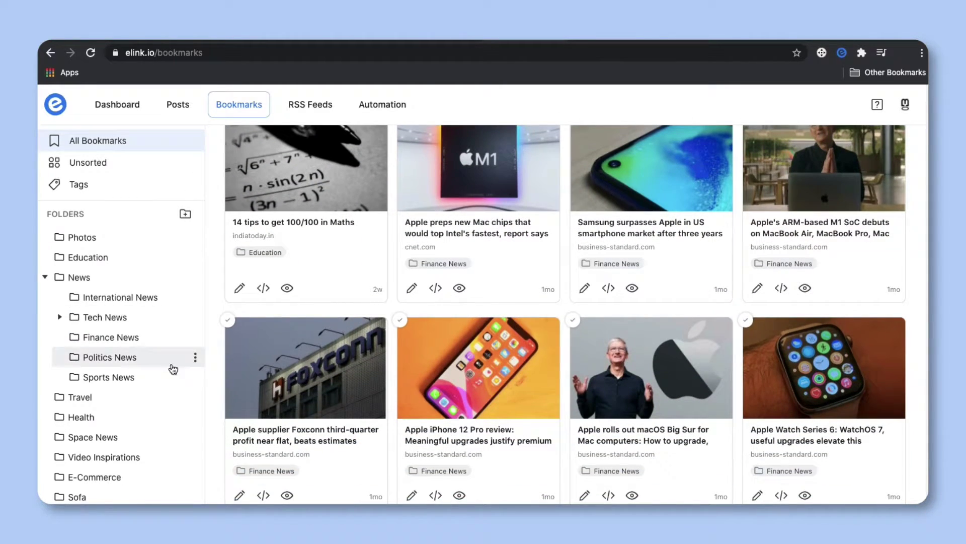
# - Move Space News under the News folder in the sidebar, then collapse News
pyautogui.moveTo(146, 436); pyautogui.dragTo(156, 300)
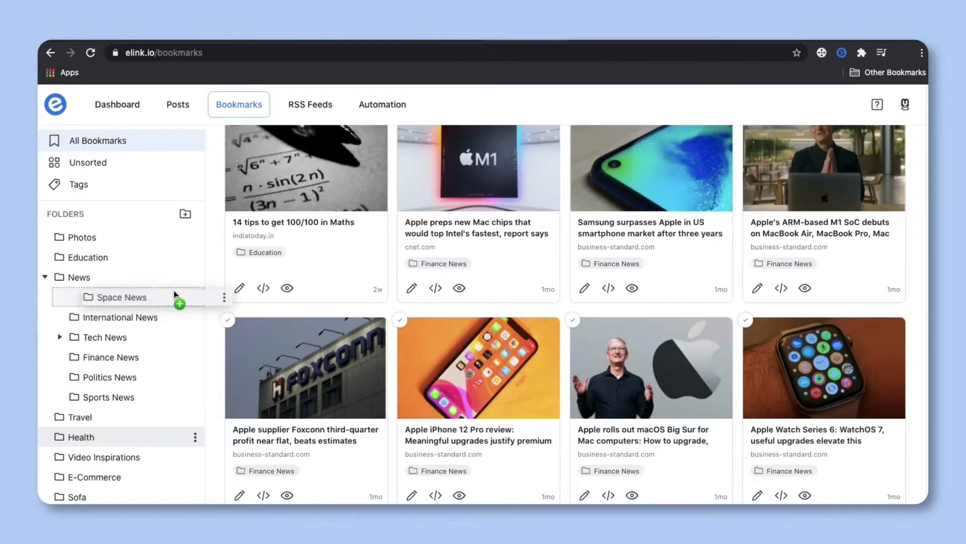
pyautogui.moveTo(156, 300); pyautogui.dragTo(177, 296)
pyautogui.click(45, 277)
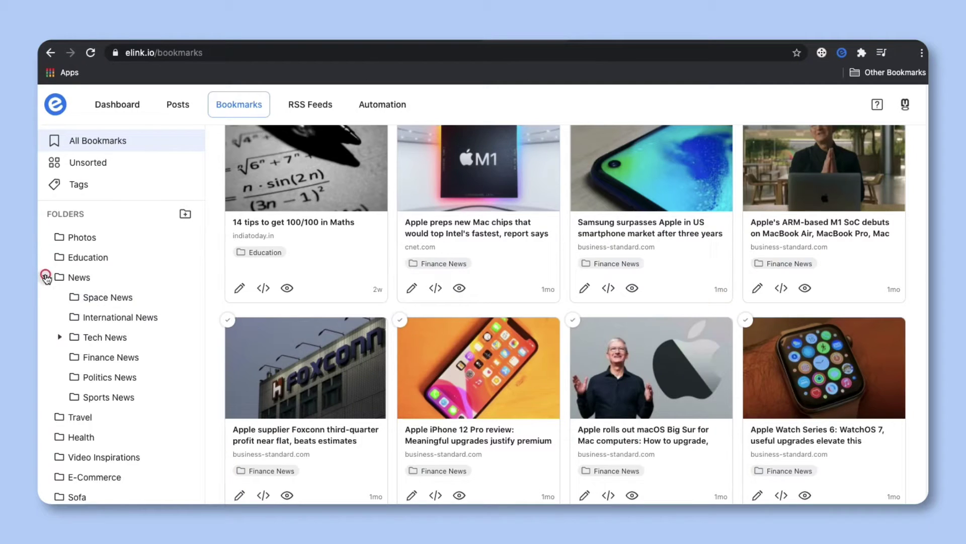
# - Browse the bookmark tags and close the empty tag picker
pyautogui.click(115, 187)
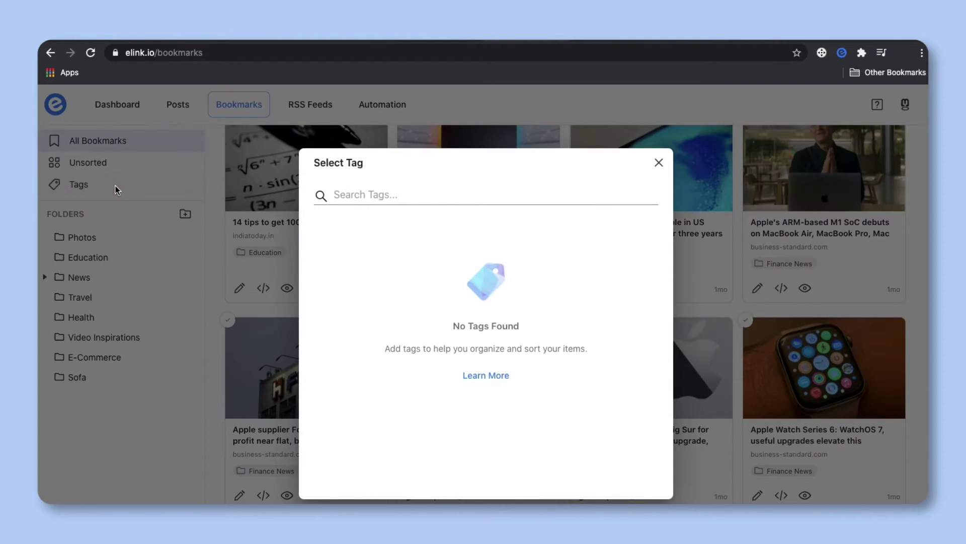
pyautogui.click(401, 195)
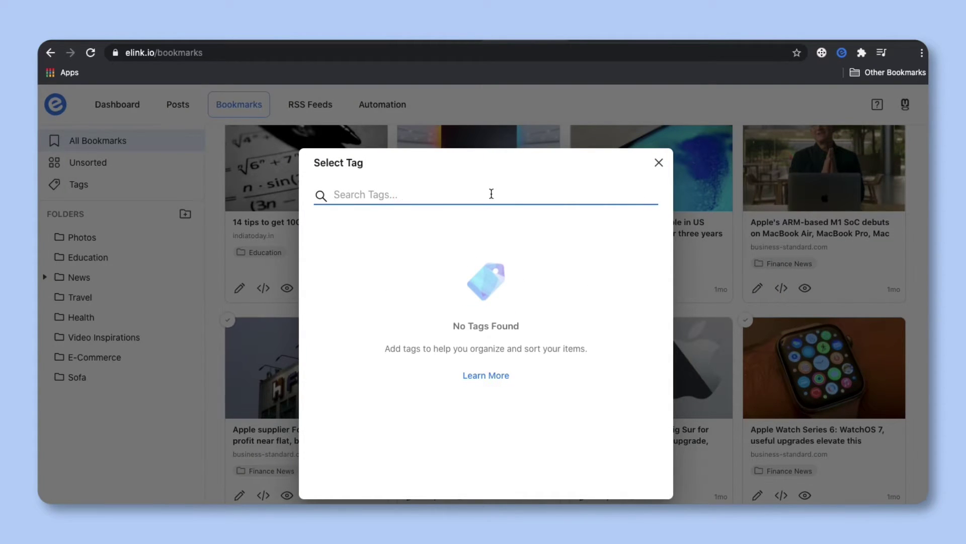
pyautogui.click(657, 164)
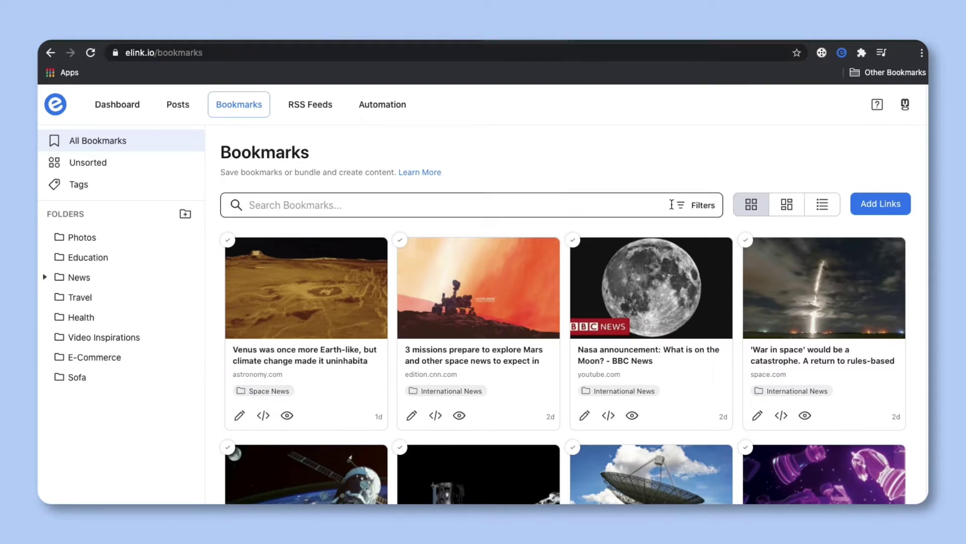
# - Search bookmarks for 'NASA', clear it, try masonry, then switch to list view
pyautogui.click(687, 205)
pyautogui.click(549, 211)
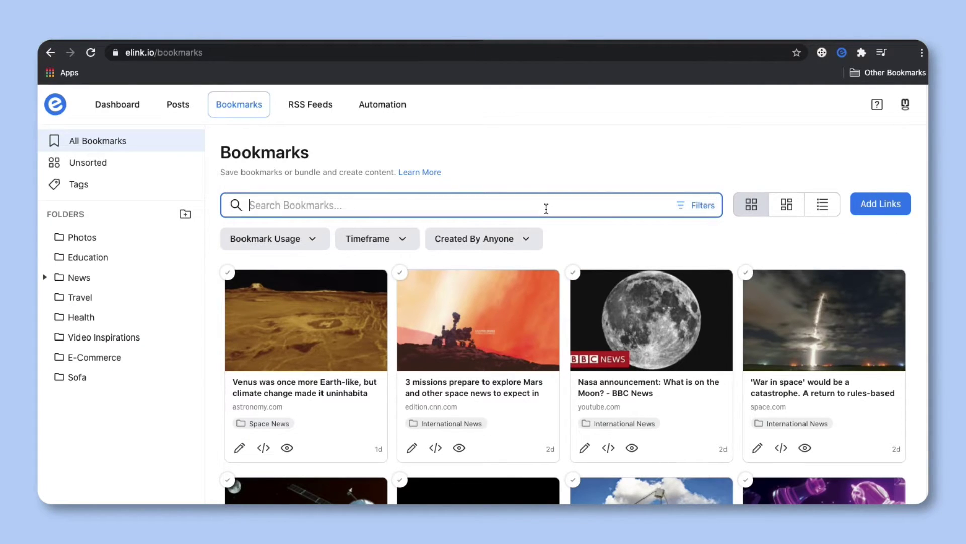
pyautogui.write('NASA')
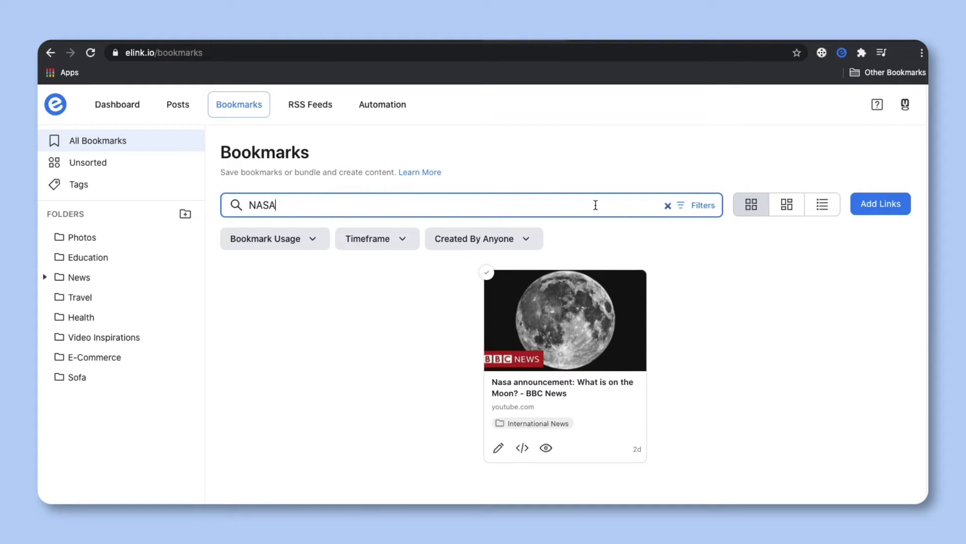
pyautogui.click(668, 206)
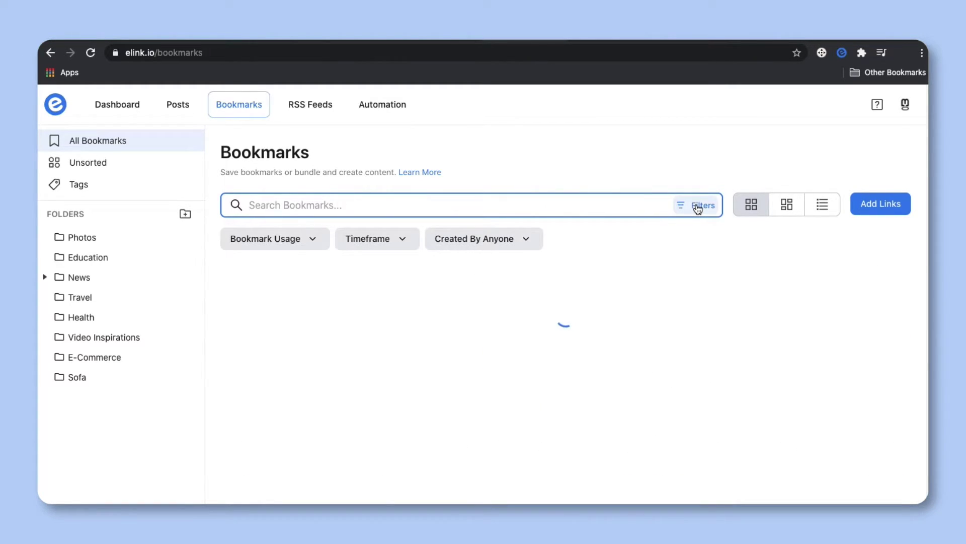
pyautogui.click(698, 208)
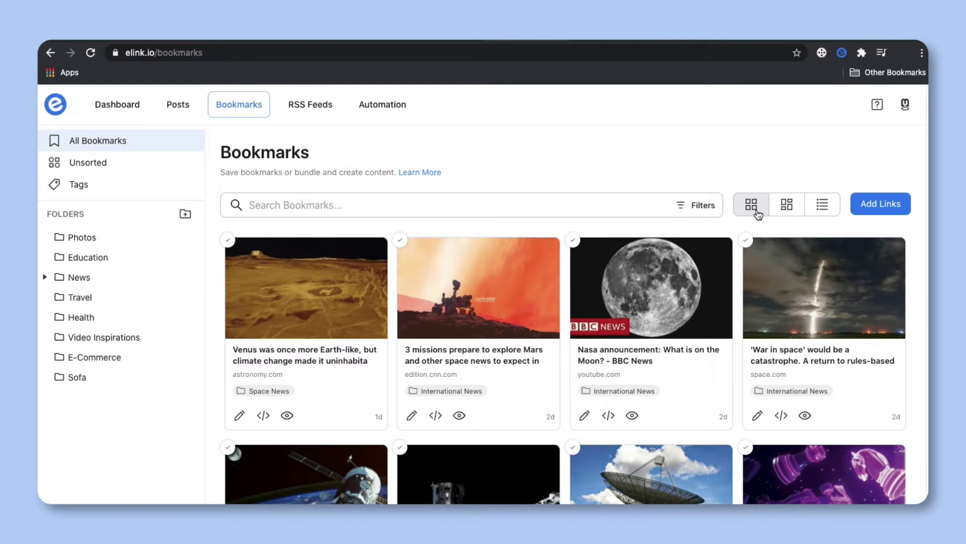
pyautogui.click(782, 208)
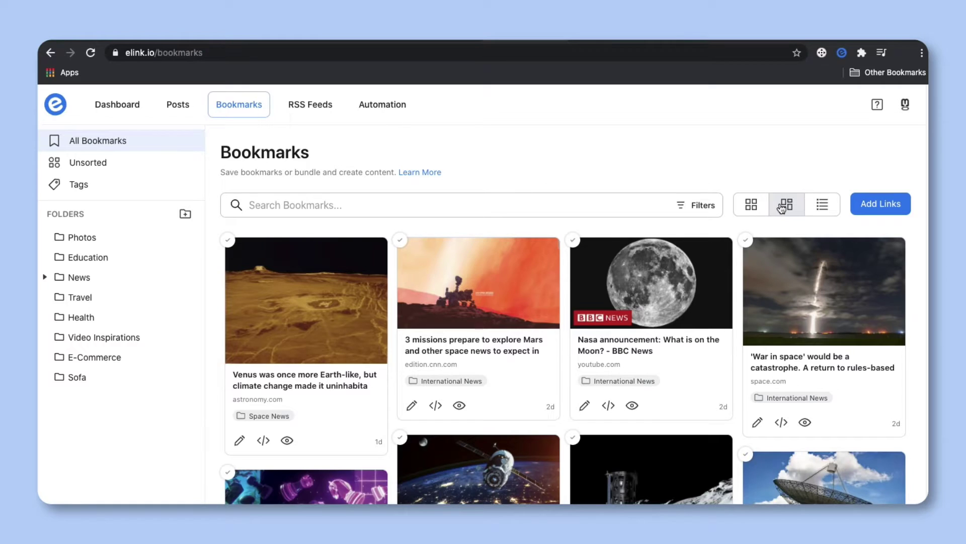
pyautogui.click(824, 206)
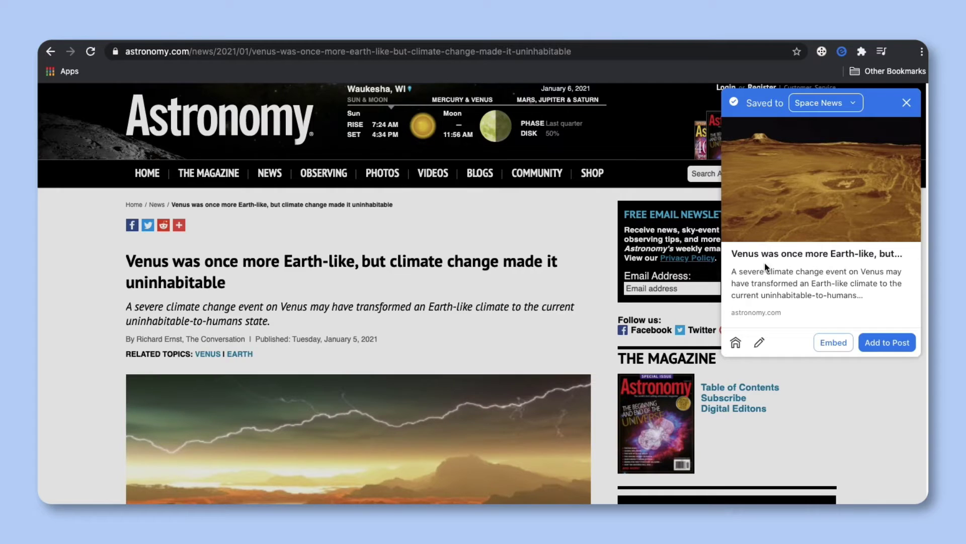
# - View the Venus article's embed code, close it, and bring up the Add to Post picker
pyautogui.click(834, 344)
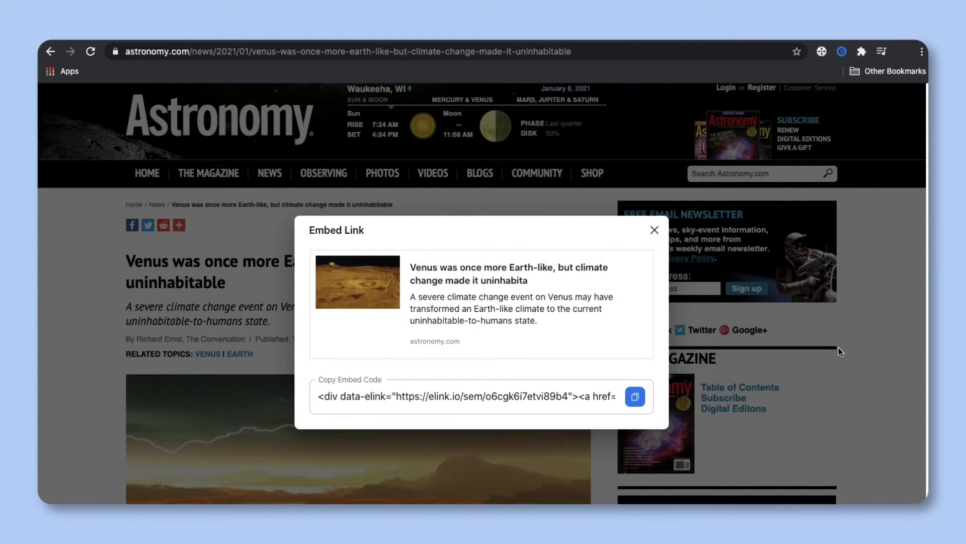
pyautogui.click(839, 348)
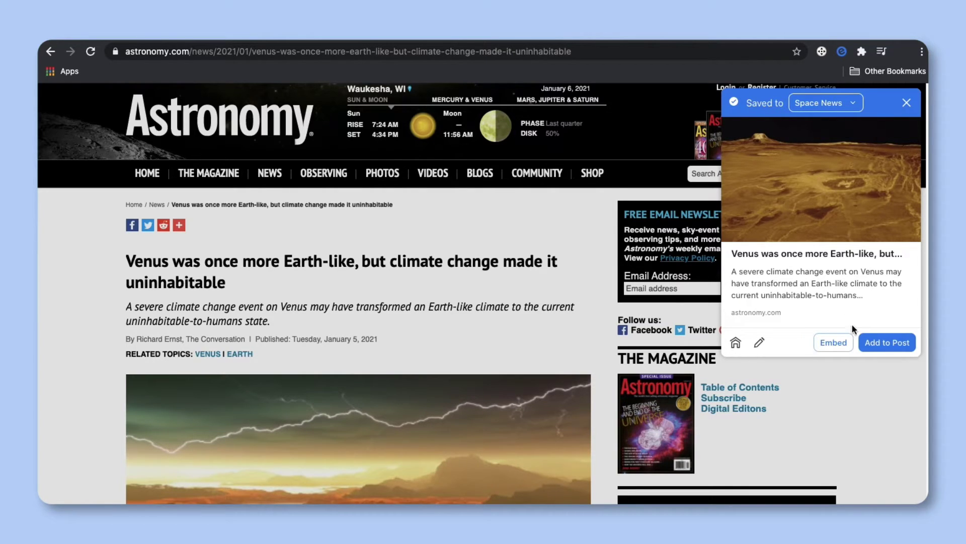
pyautogui.click(869, 341)
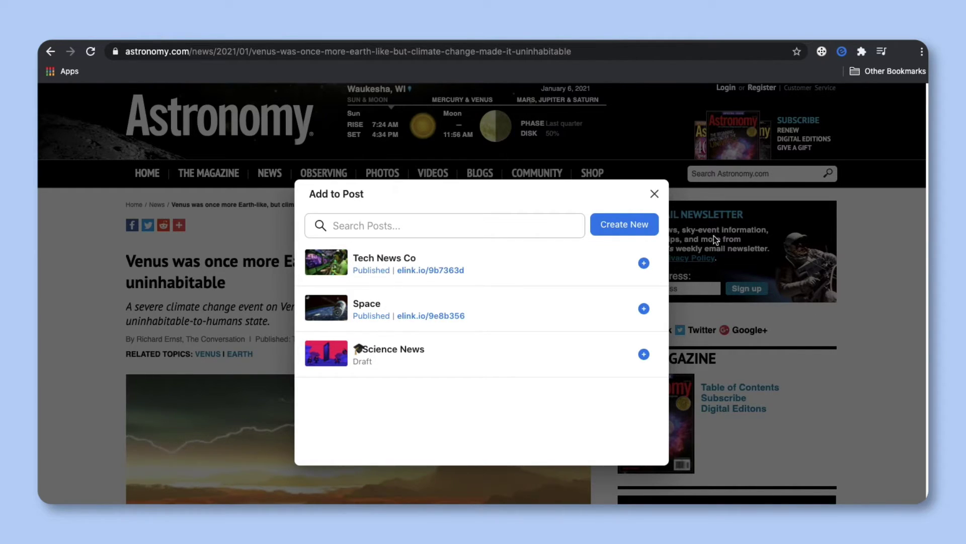
# - Create a new 'Space News' post and add the Venus article to it
pyautogui.click(638, 225)
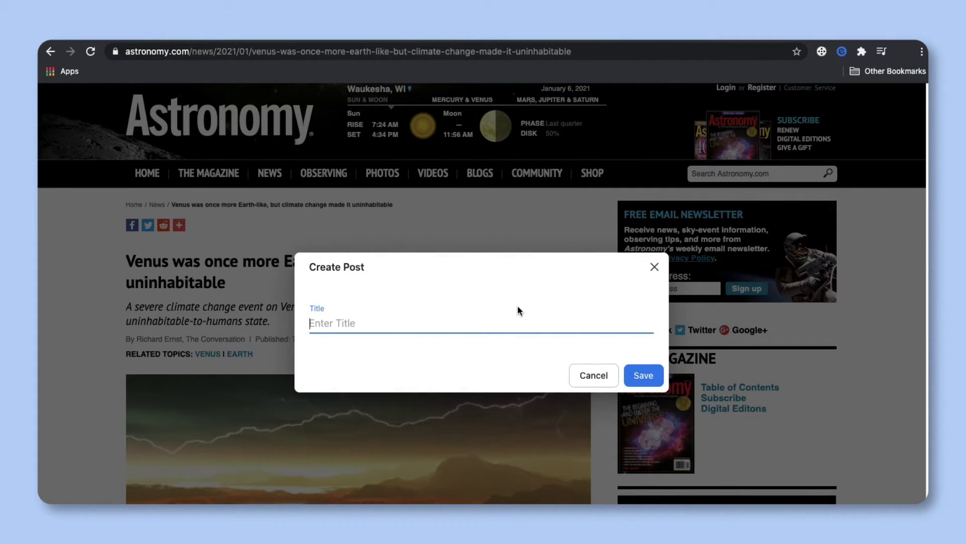
pyautogui.write('Space Ne')
pyautogui.write('ws')
pyautogui.click(655, 374)
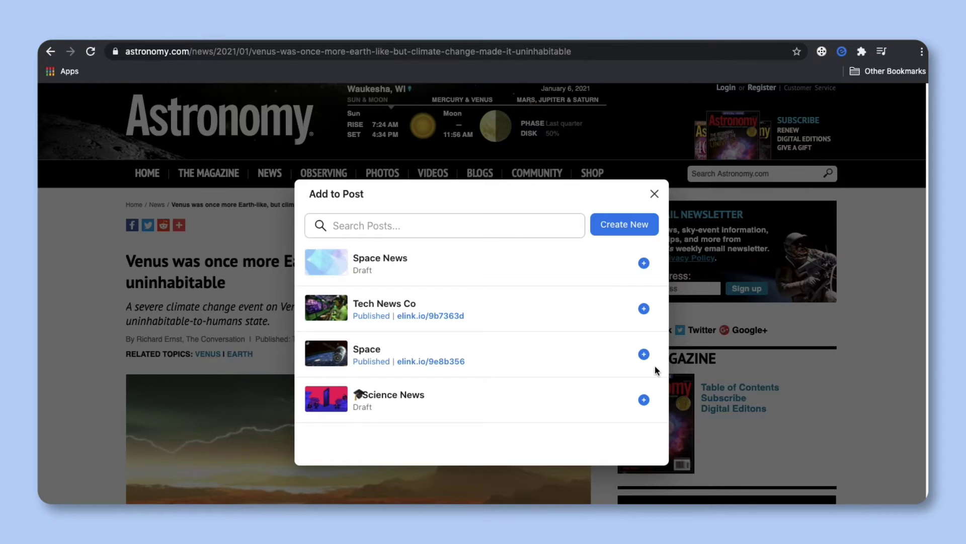
pyautogui.click(644, 264)
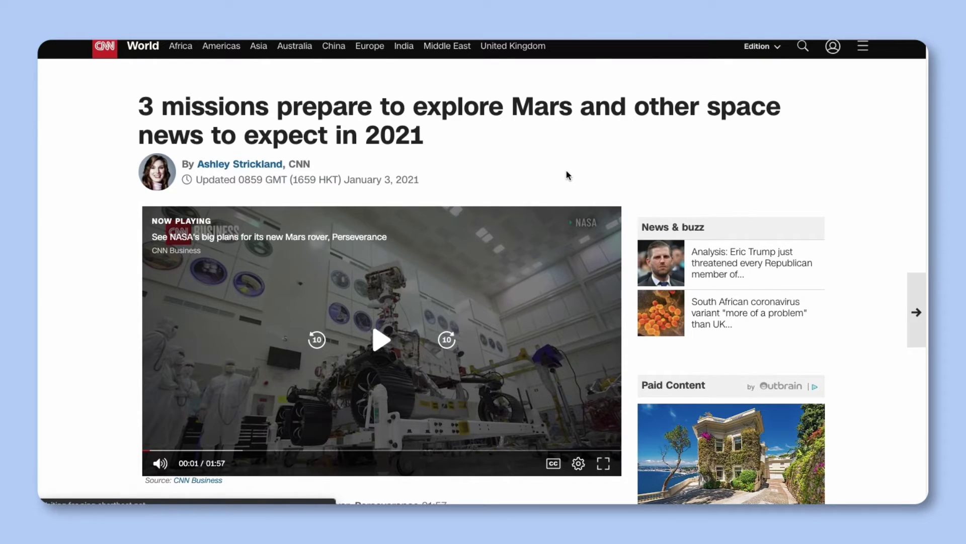
# - Try saving pages via right-click 'Save this page' and the elink icon on the CNN article
pyautogui.rightClick(567, 176)
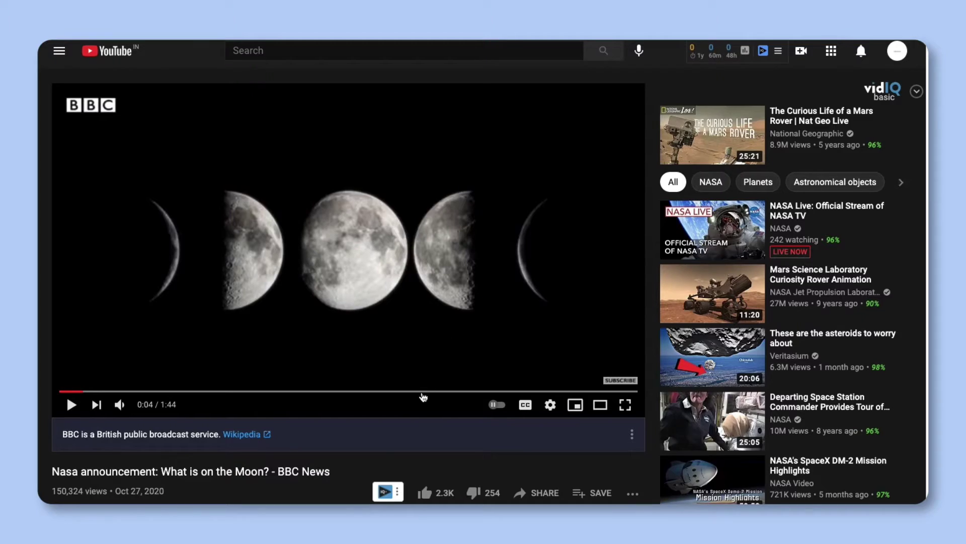
pyautogui.rightClick(361, 471)
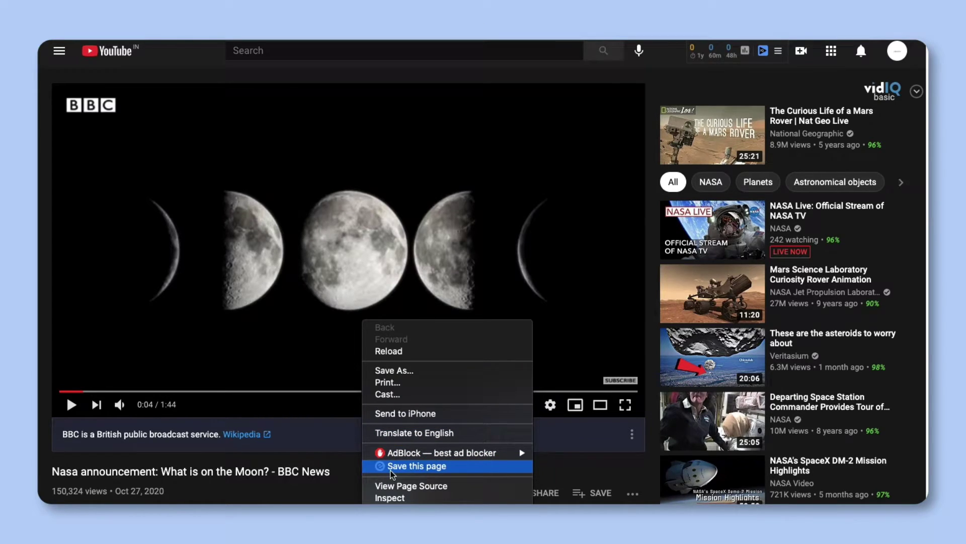
pyautogui.rightClick(513, 282)
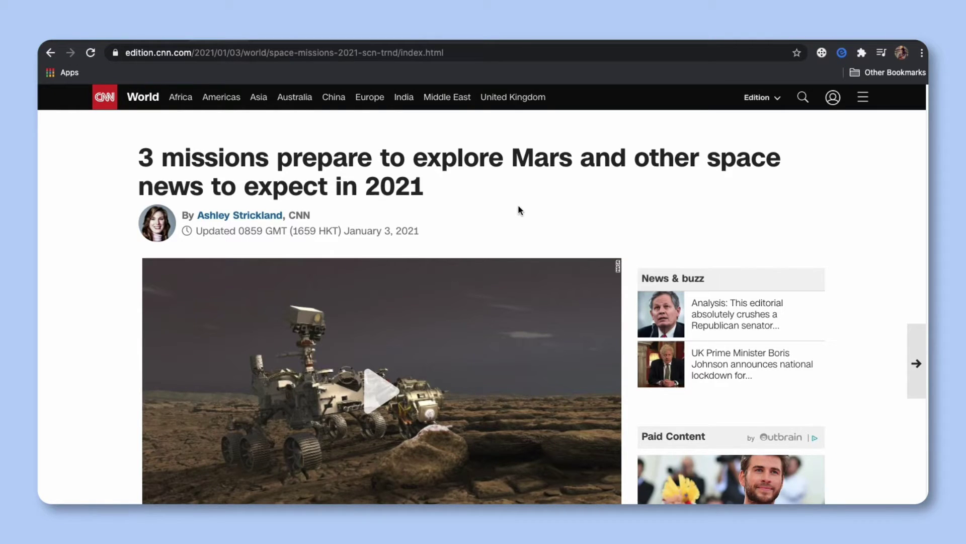
pyautogui.click(841, 53)
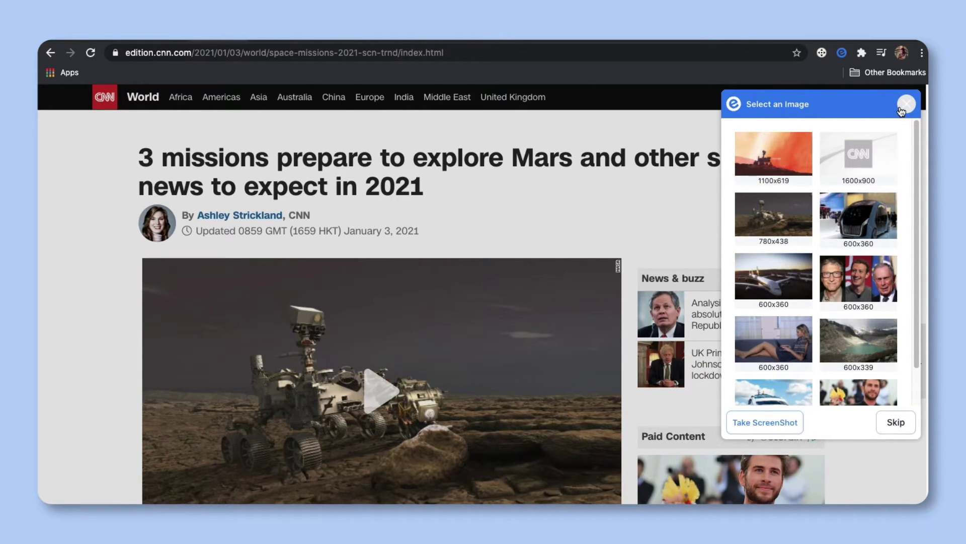
pyautogui.click(898, 106)
# - Open and dismiss the page and author-name context menus on the article
pyautogui.rightClick(597, 193)
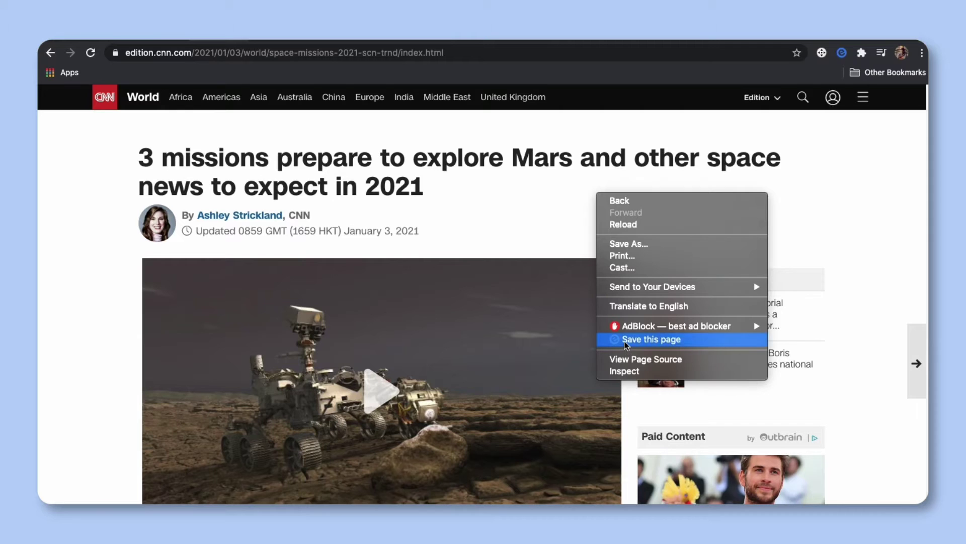
pyautogui.click(512, 215)
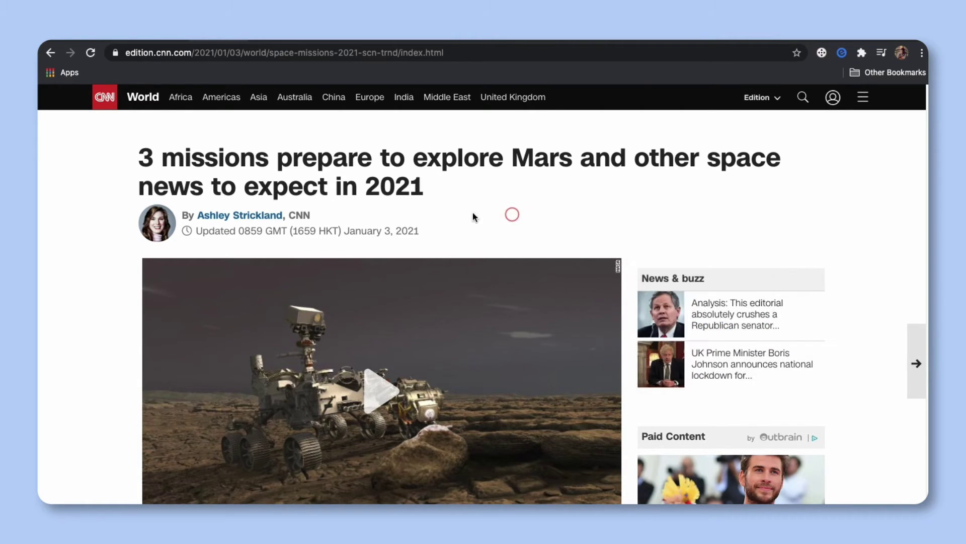
pyautogui.rightClick(254, 216)
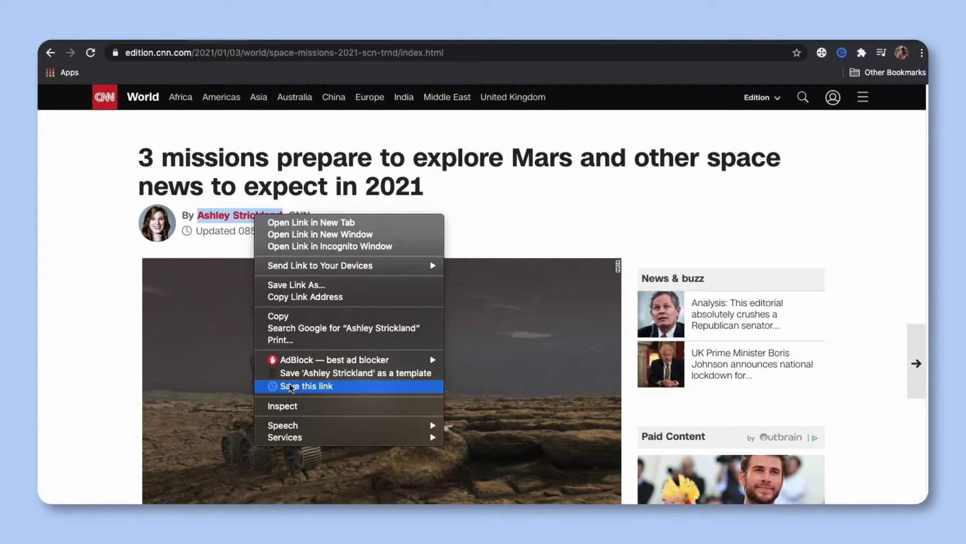
pyautogui.click(560, 191)
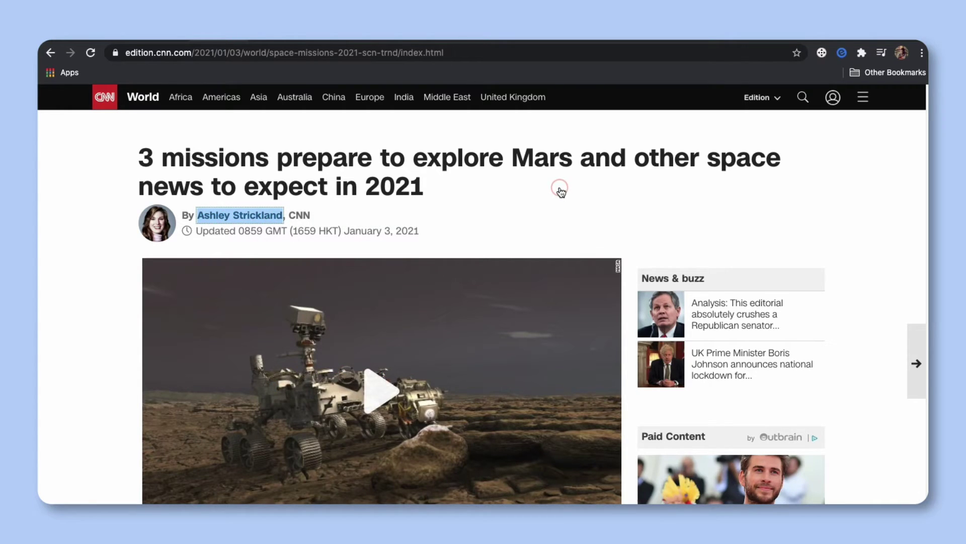
pyautogui.click(560, 191)
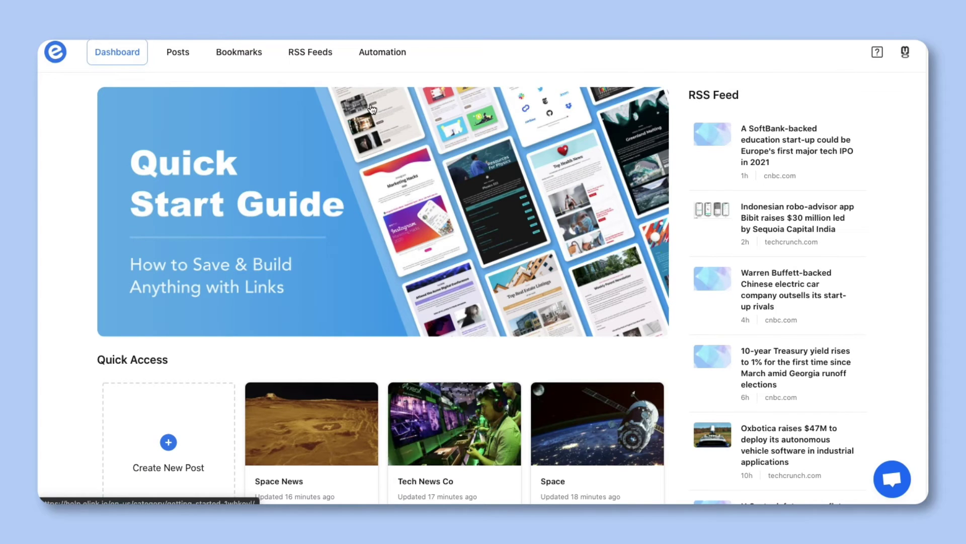
# - Open the Space News post from the Posts list and focus its weblink field
pyautogui.click(188, 57)
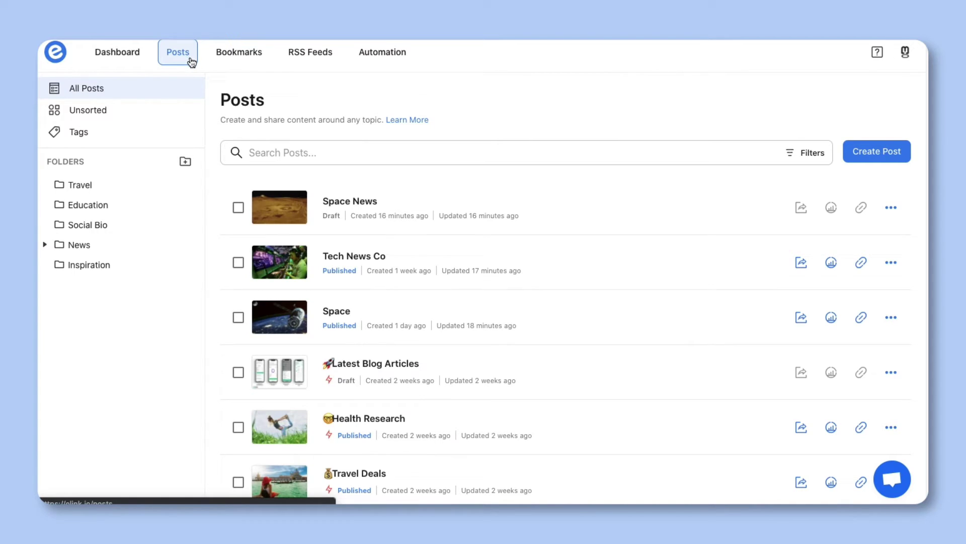
pyautogui.click(348, 215)
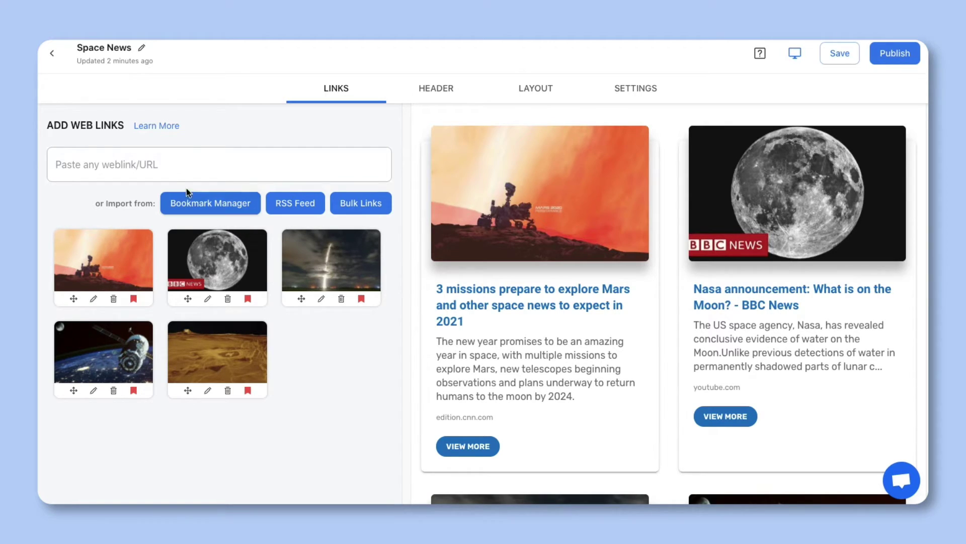
pyautogui.click(160, 165)
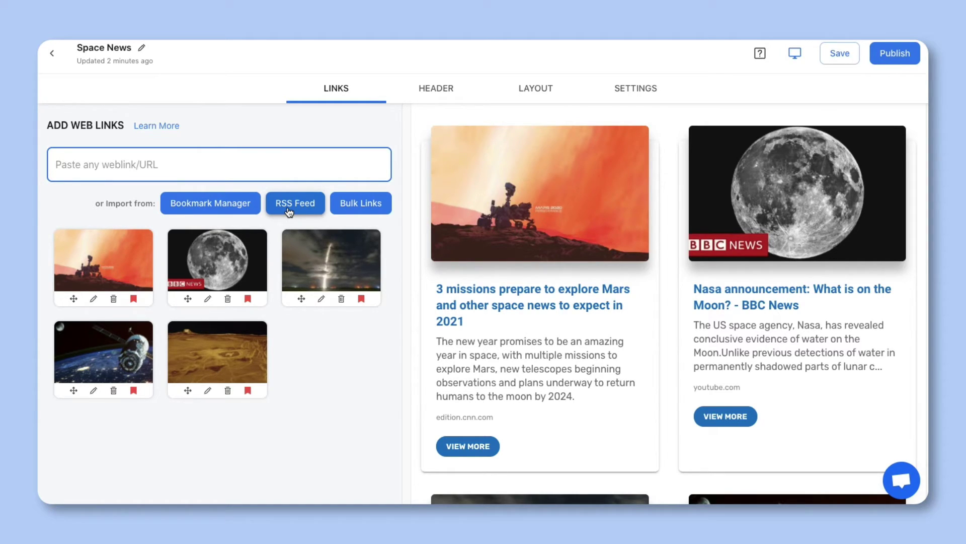
# - Review the Space Curiosity banner, header body text and footer body text in the Header settings
pyautogui.click(436, 92)
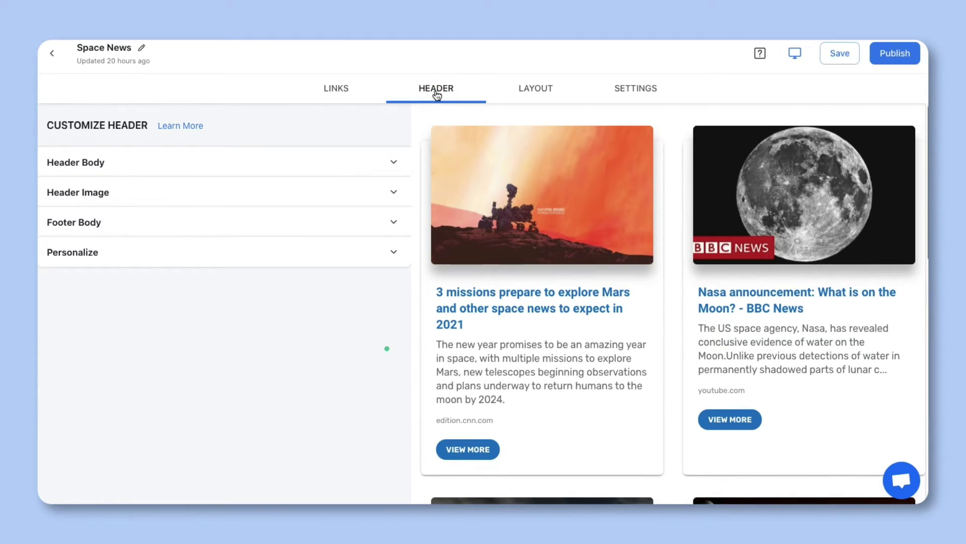
pyautogui.click(394, 194)
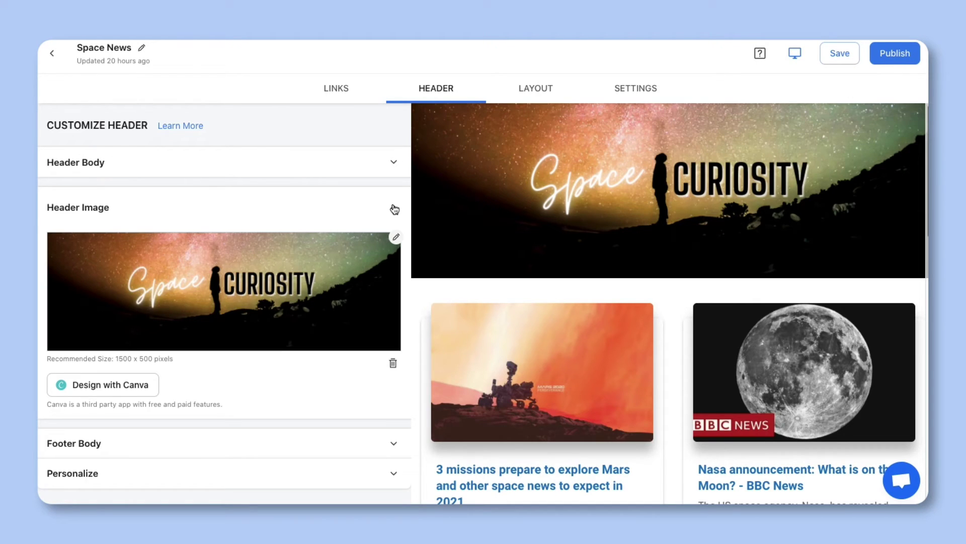
pyautogui.click(394, 209)
pyautogui.click(396, 163)
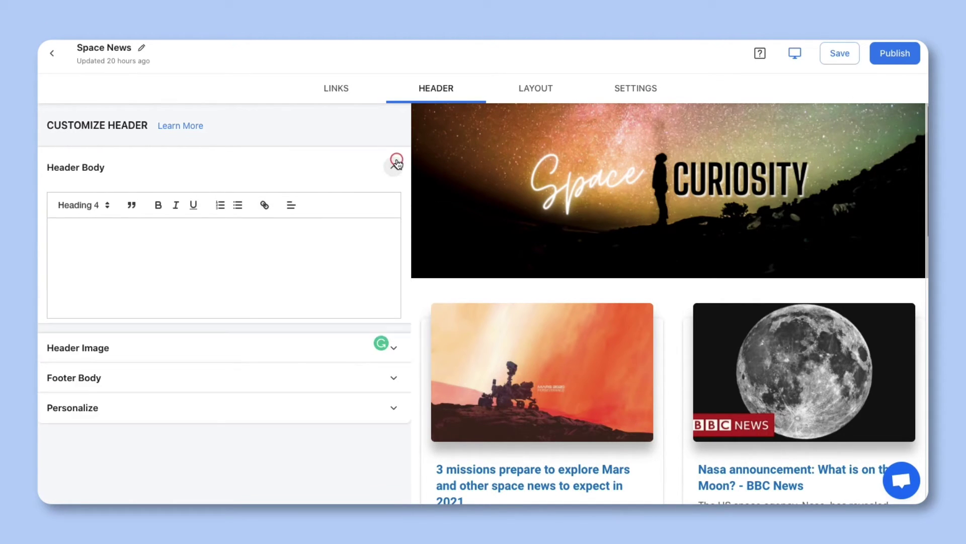
pyautogui.click(394, 165)
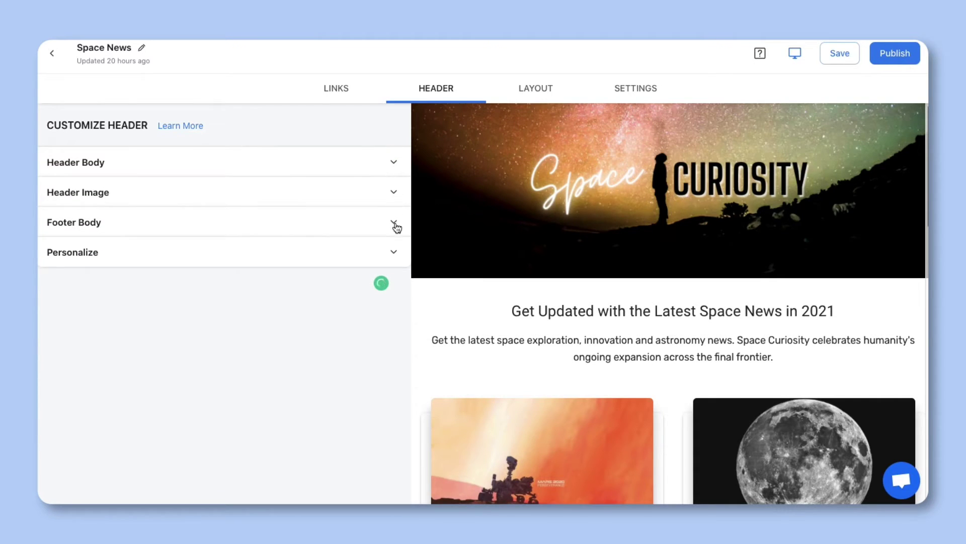
pyautogui.click(395, 222)
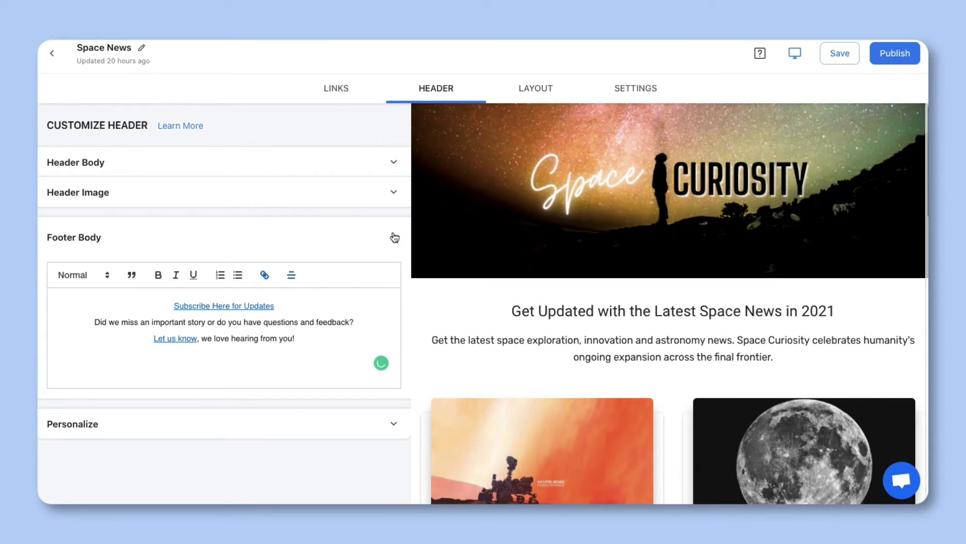
pyautogui.click(395, 238)
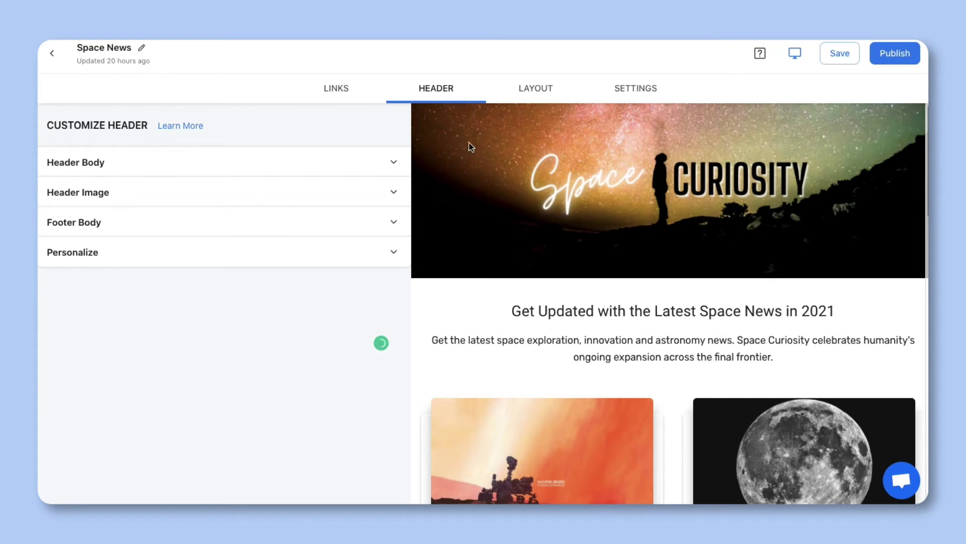
# - Try the Tuli, Ganyo, Gamiri and Hensek layouts, then apply PhiPhi-X
pyautogui.click(510, 91)
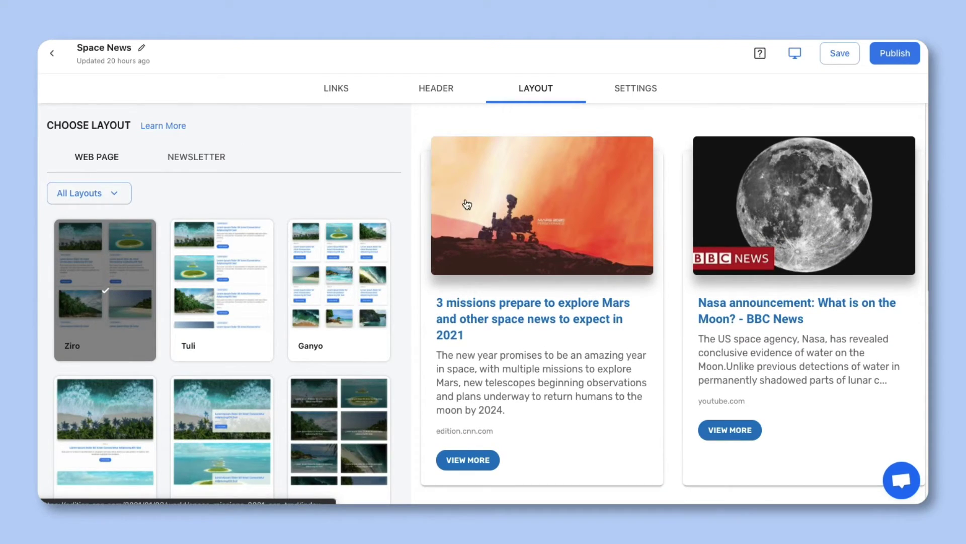
pyautogui.click(257, 280)
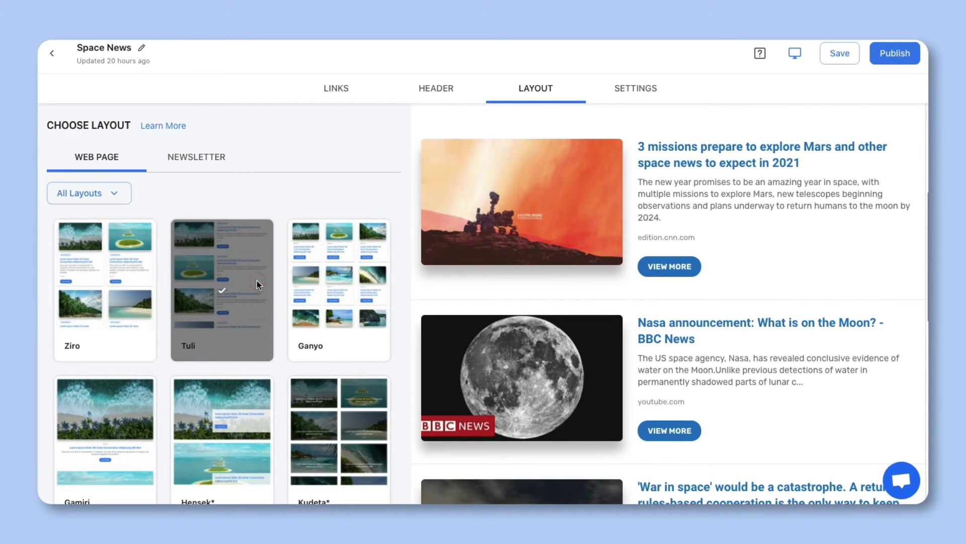
pyautogui.click(318, 287)
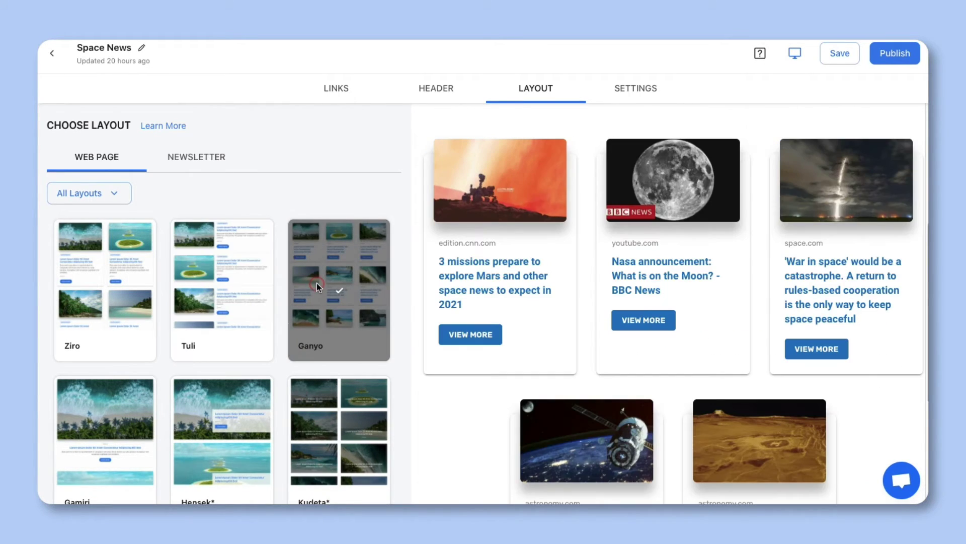
pyautogui.click(138, 399)
pyautogui.scroll(-1, 232, 402)
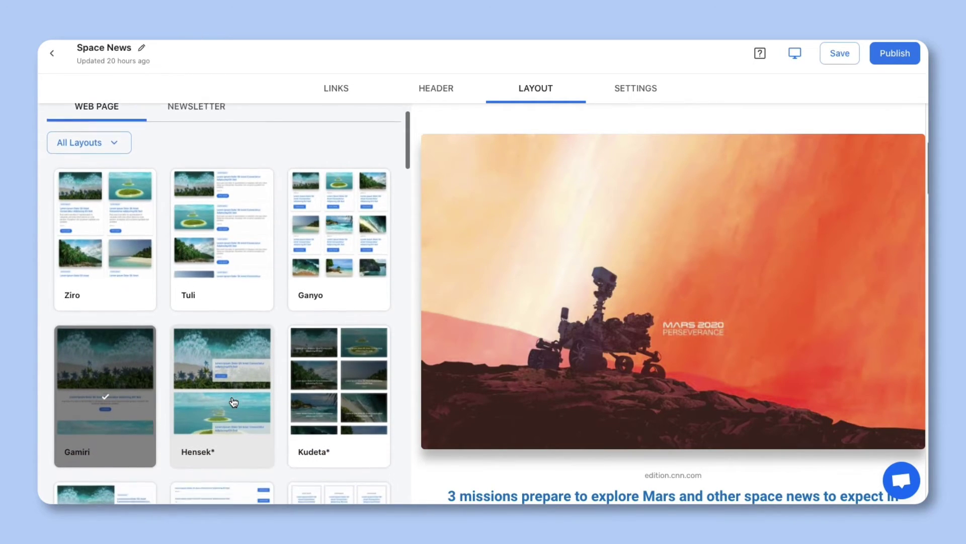
pyautogui.click(232, 401)
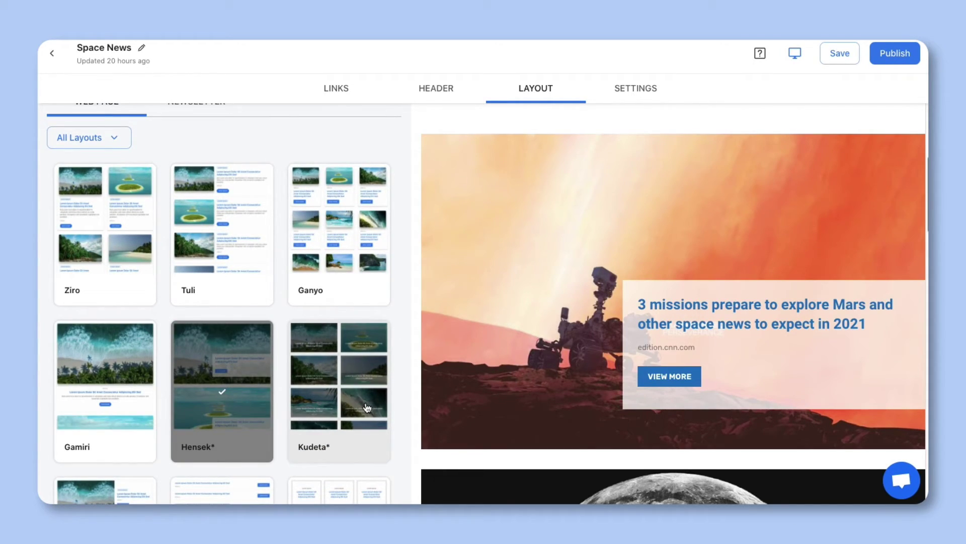
pyautogui.click(138, 393)
pyautogui.scroll(-3, 137, 295)
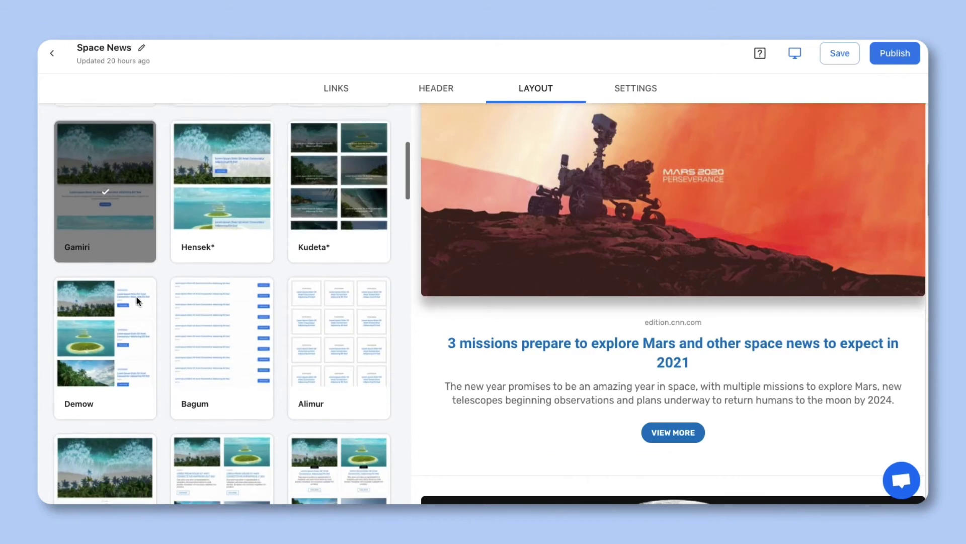
pyautogui.scroll(-3, 136, 302)
pyautogui.scroll(-1, 137, 302)
pyautogui.click(137, 301)
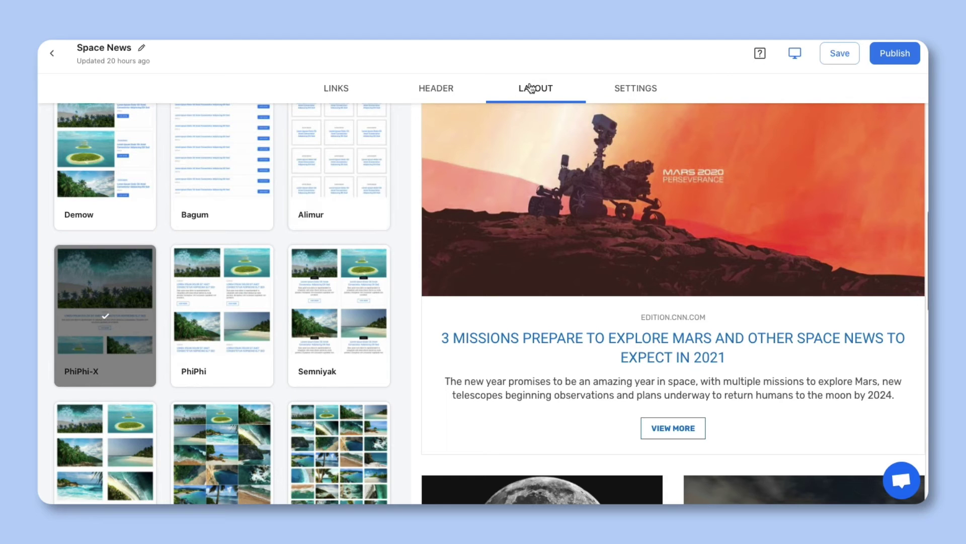
# - Set the Theme Design theme colour and text colour to white
pyautogui.click(623, 92)
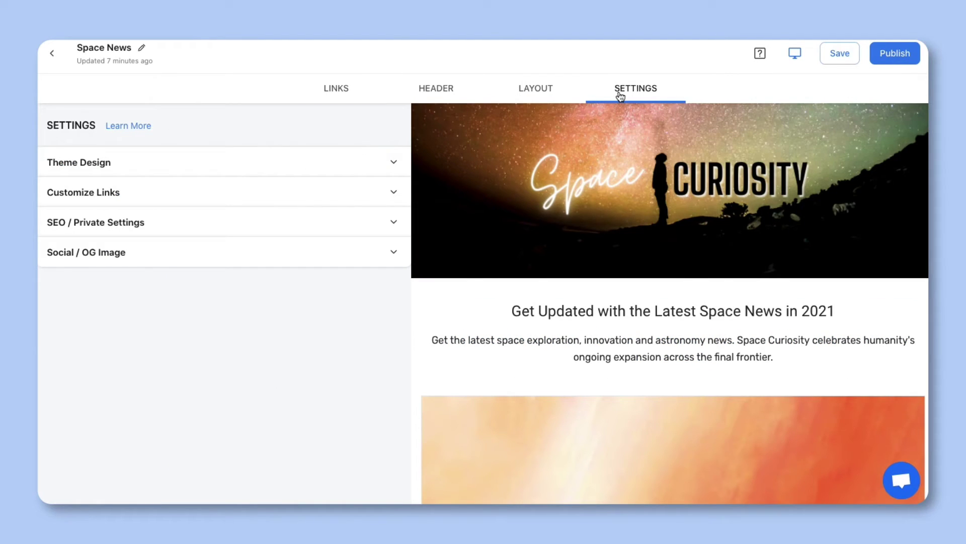
pyautogui.scroll(-1, 556, 168)
pyautogui.scroll(-3, 556, 169)
pyautogui.scroll(-3, 556, 175)
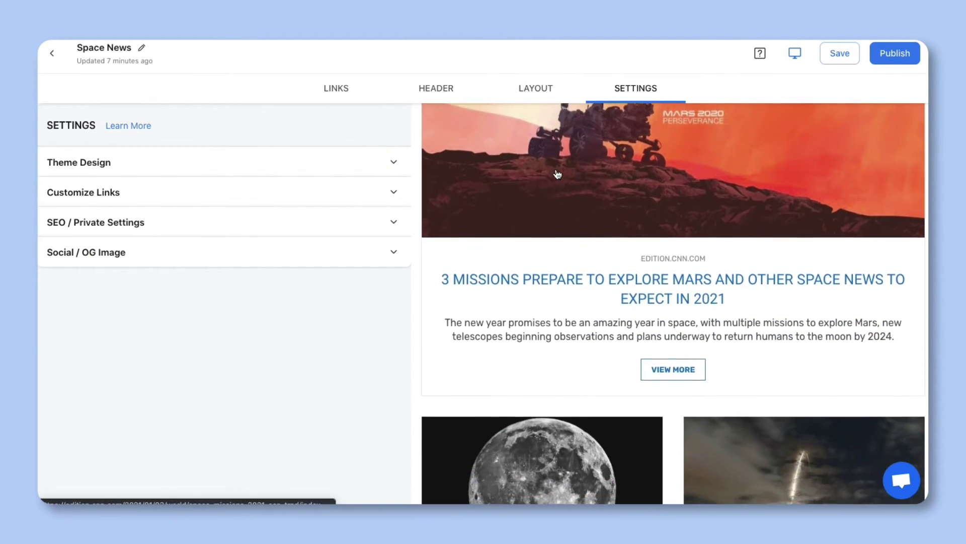
pyautogui.scroll(-2, 557, 174)
pyautogui.scroll(-1, 557, 176)
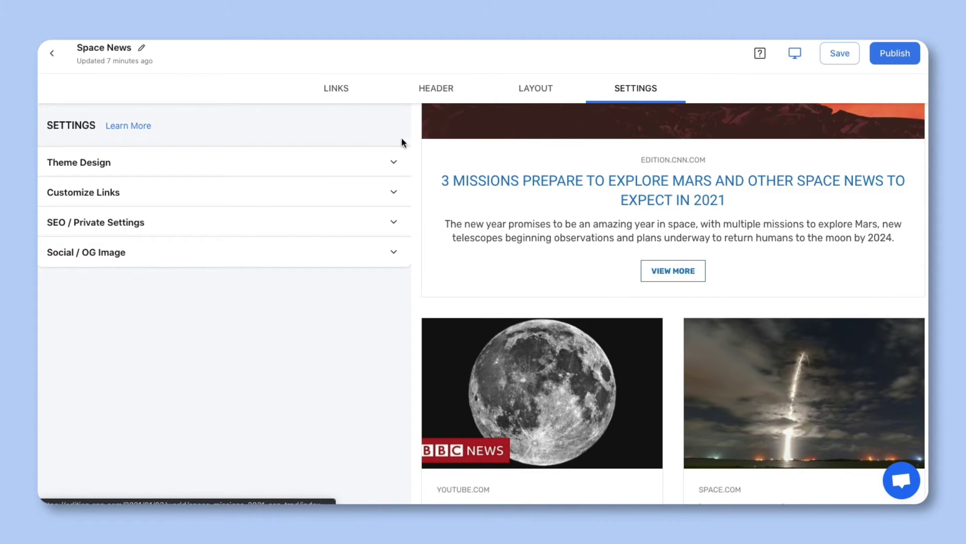
pyautogui.click(393, 162)
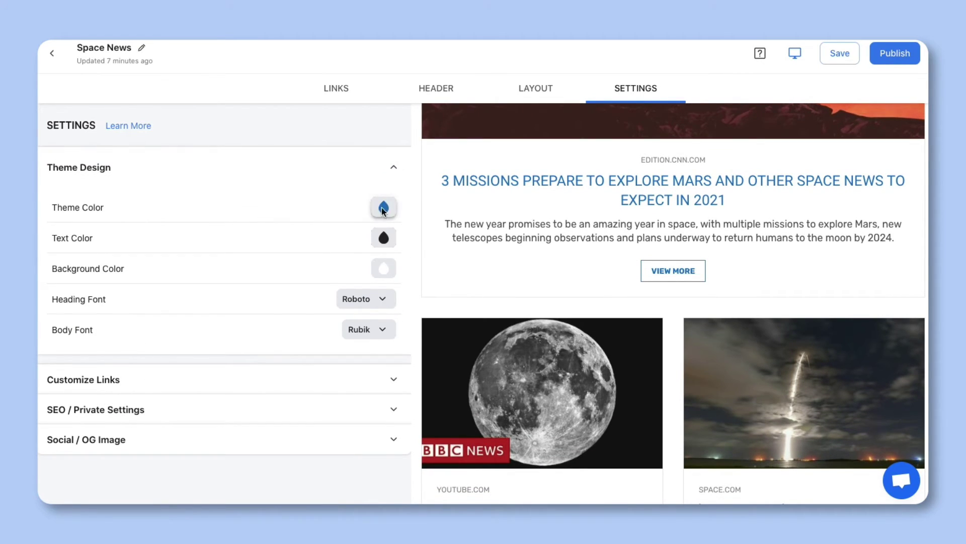
pyautogui.click(383, 211)
pyautogui.click(296, 194)
pyautogui.click(266, 174)
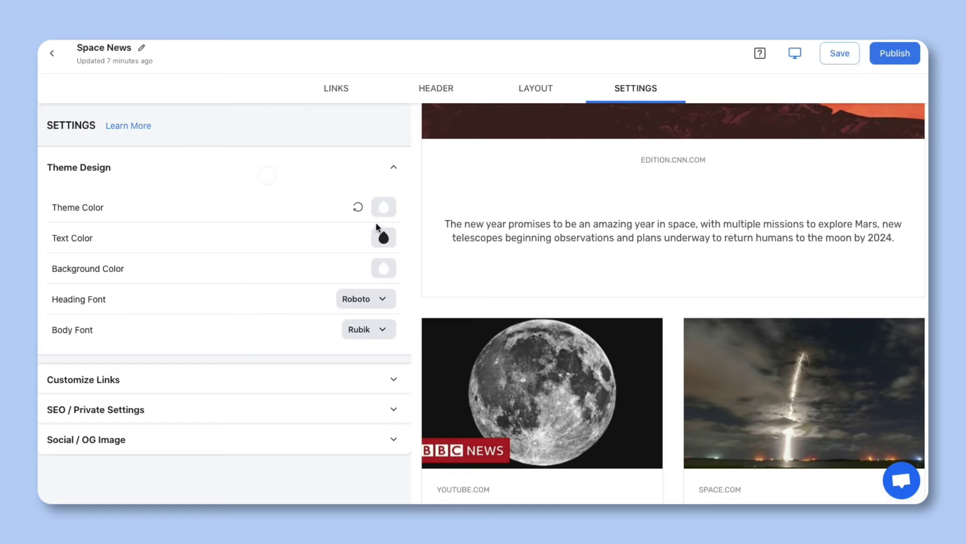
pyautogui.click(382, 239)
pyautogui.click(280, 181)
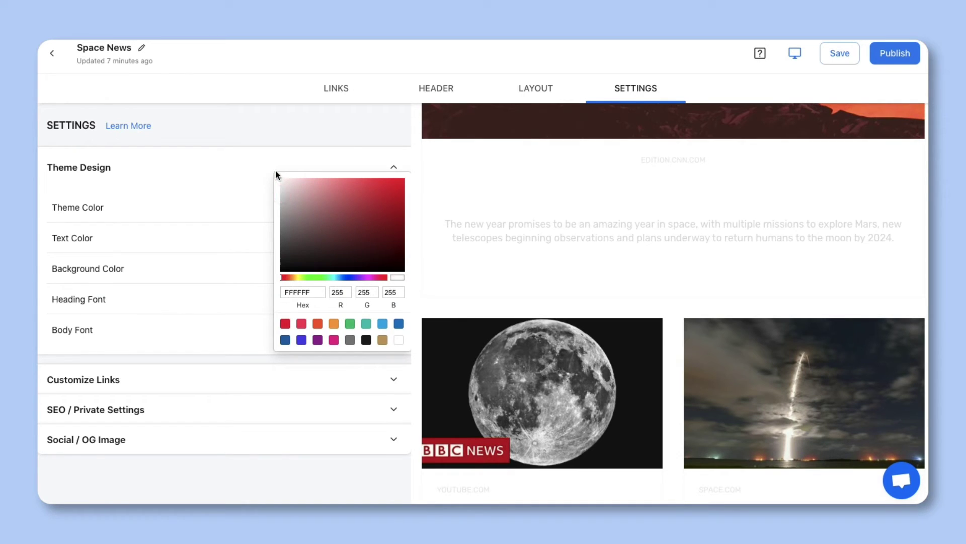
pyautogui.click(261, 171)
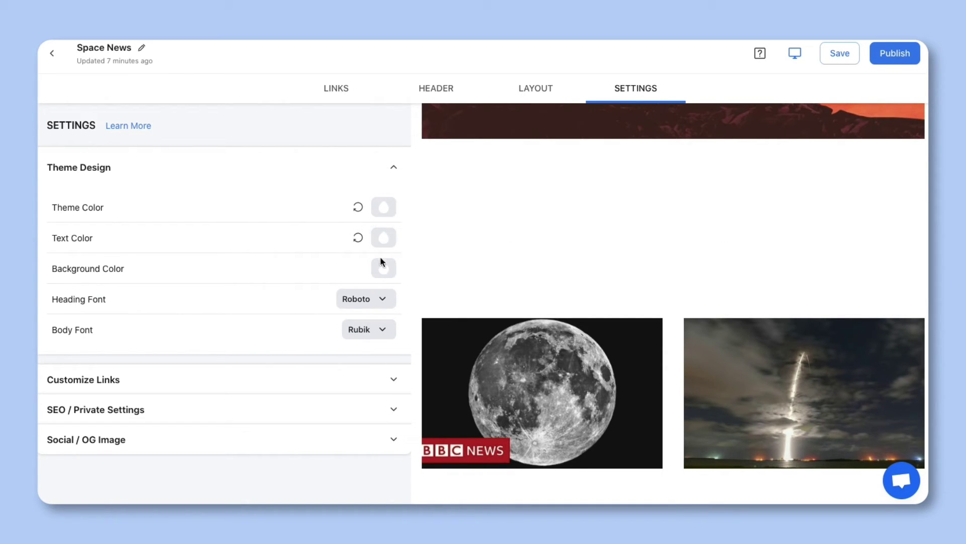
# - Set a black background, Montserrat headings and Roboto body, and start editing the link button text
pyautogui.click(383, 271)
pyautogui.moveTo(332, 259); pyautogui.dragTo(282, 270)
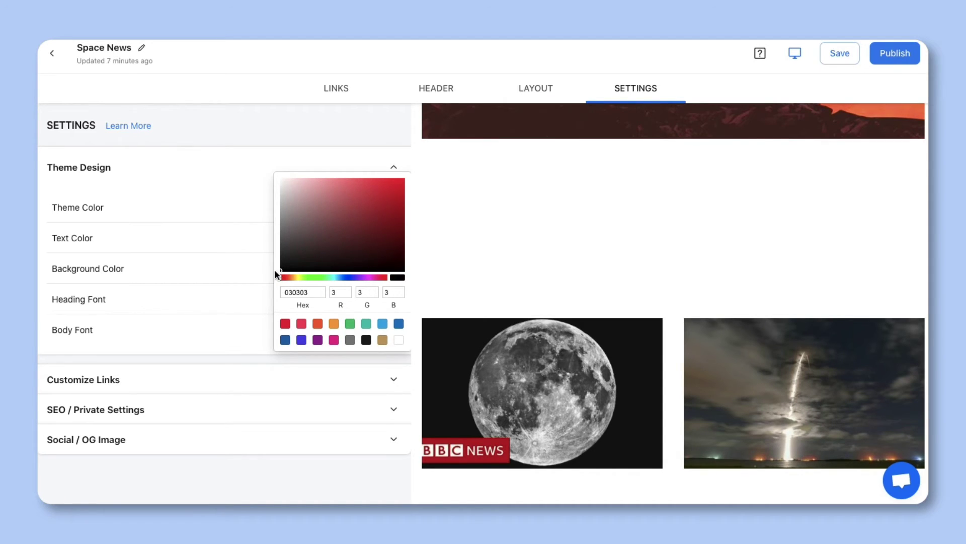
pyautogui.click(257, 222)
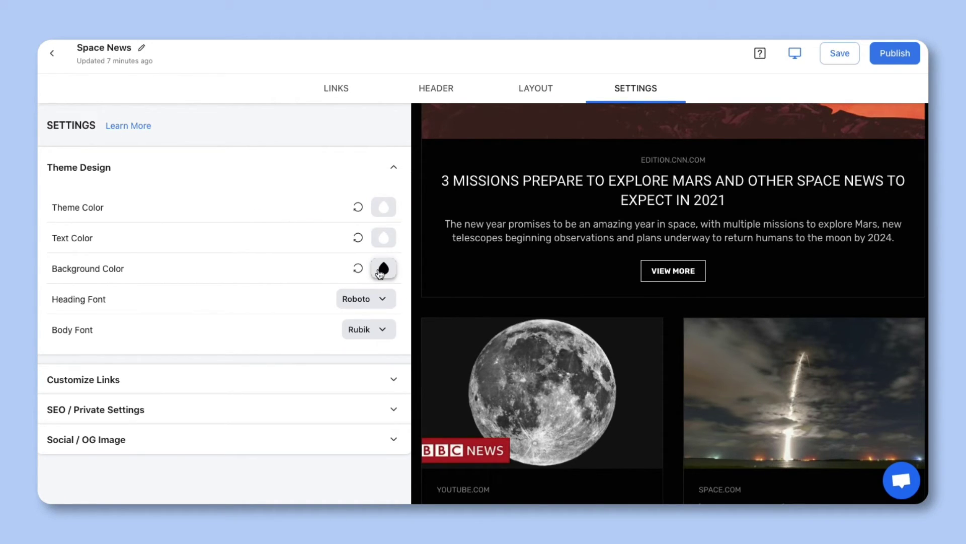
pyautogui.click(368, 298)
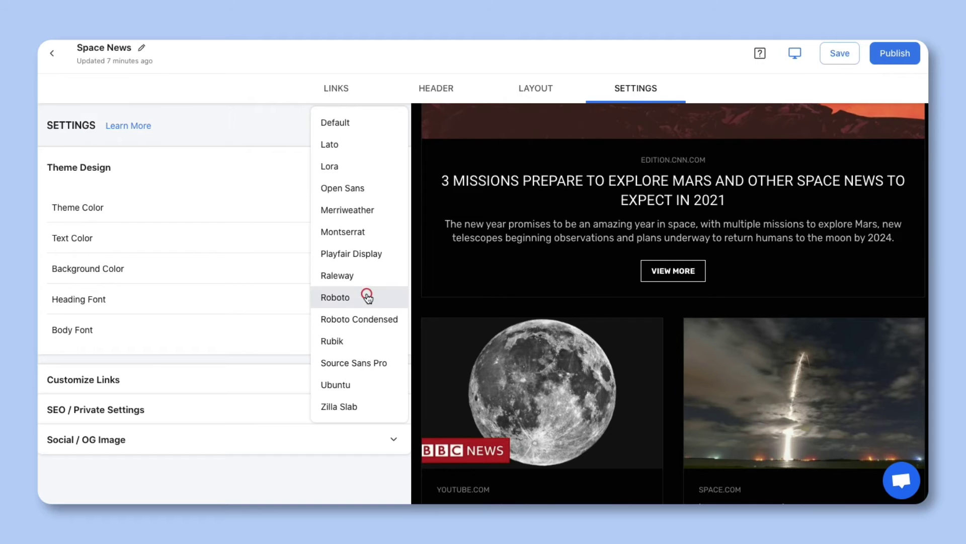
pyautogui.click(368, 236)
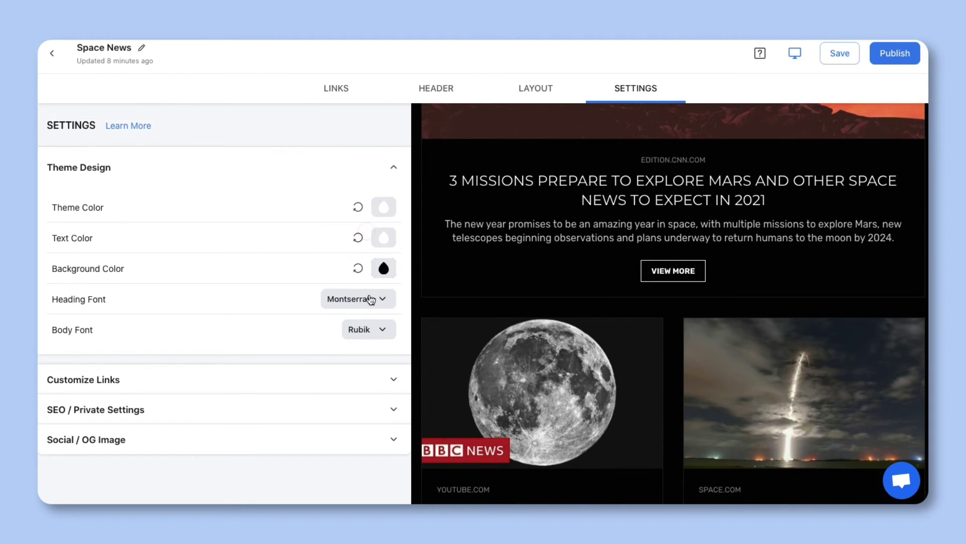
pyautogui.click(369, 330)
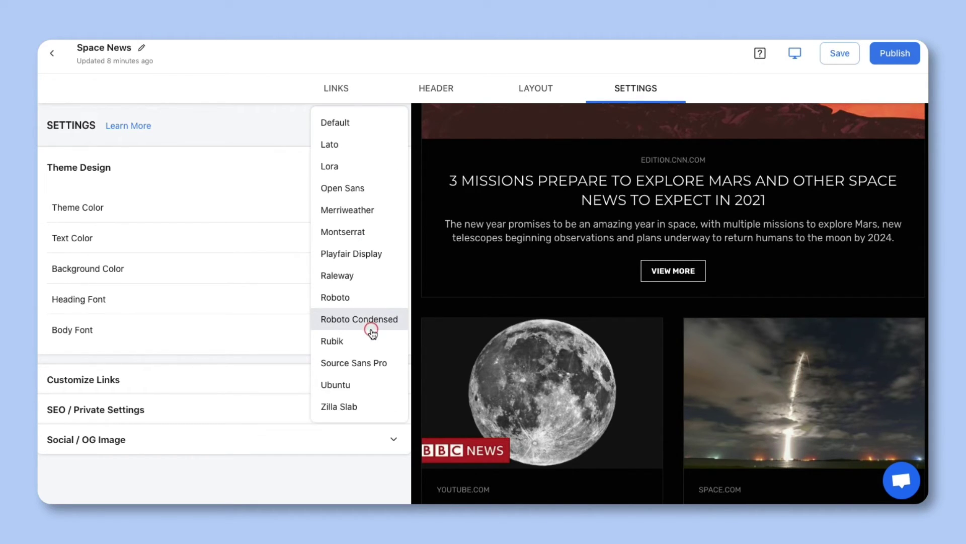
pyautogui.click(359, 299)
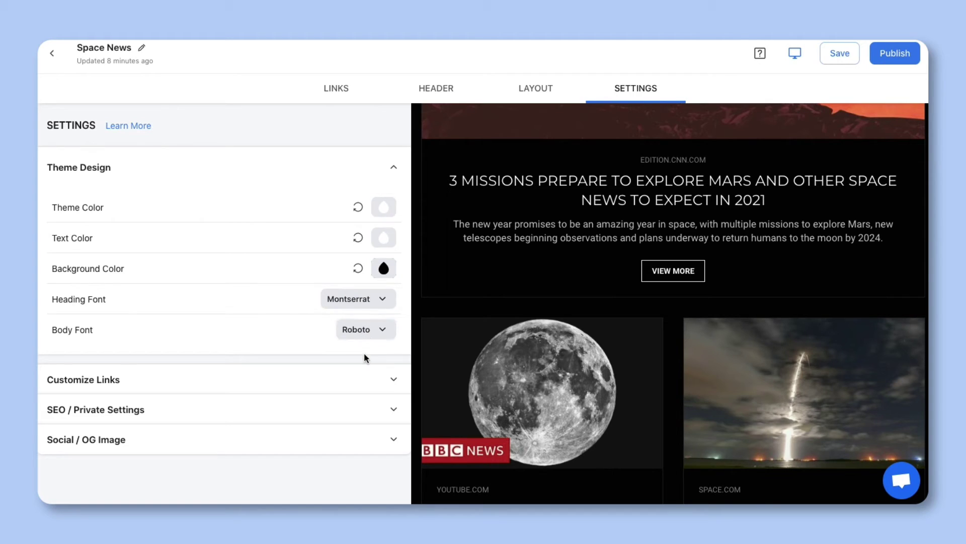
pyautogui.click(393, 380)
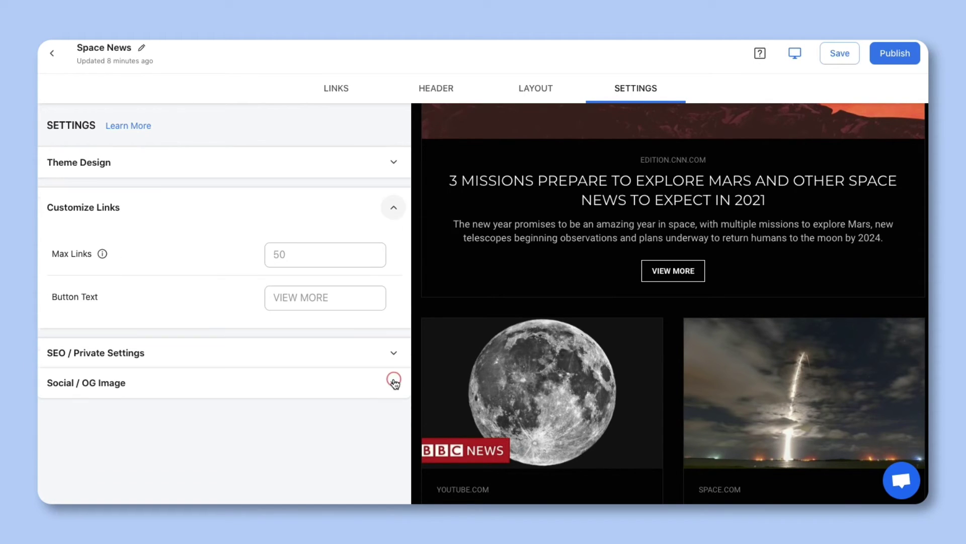
pyautogui.click(324, 291)
pyautogui.write('READ ')
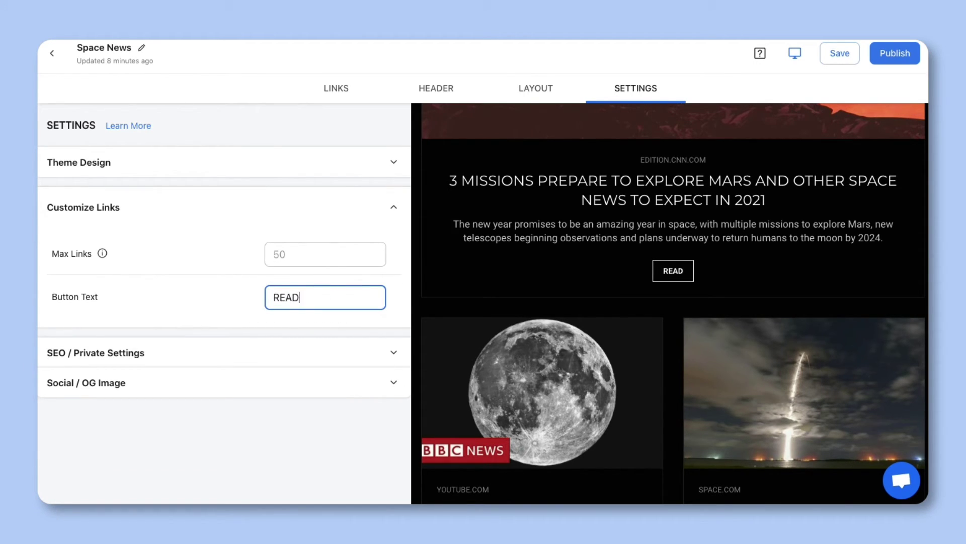
pyautogui.write('MORE')
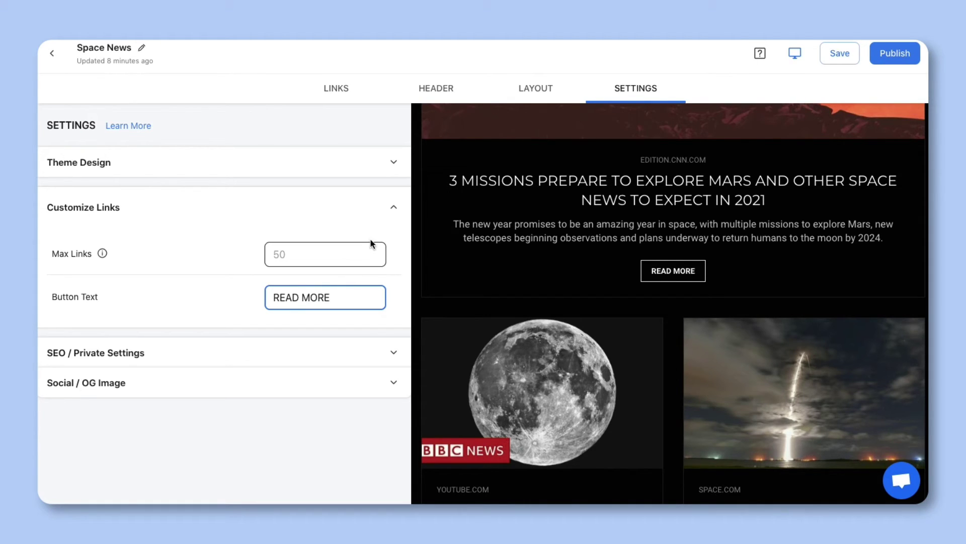
# - Switch SEO to Custom and tick 'Make it Private' for the Space News post
pyautogui.click(394, 214)
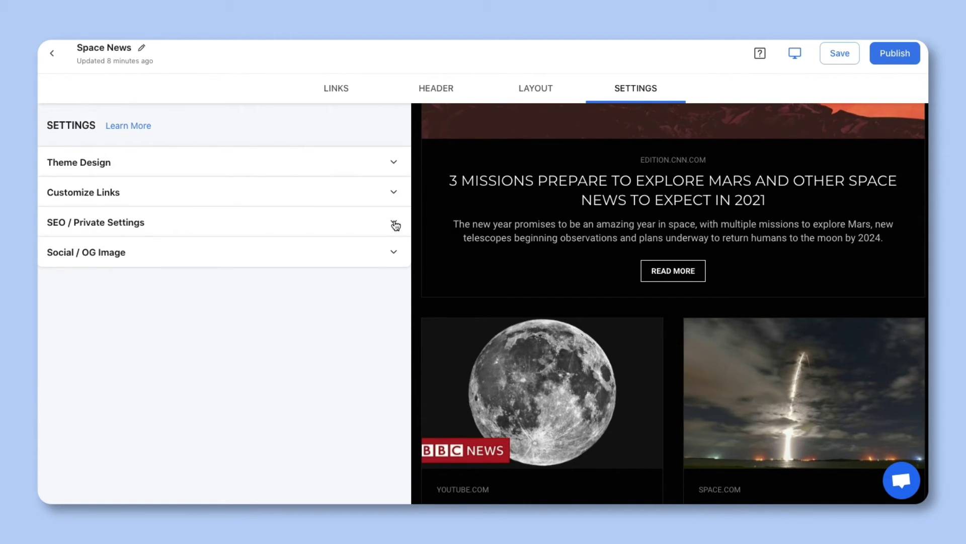
pyautogui.click(394, 223)
pyautogui.click(122, 275)
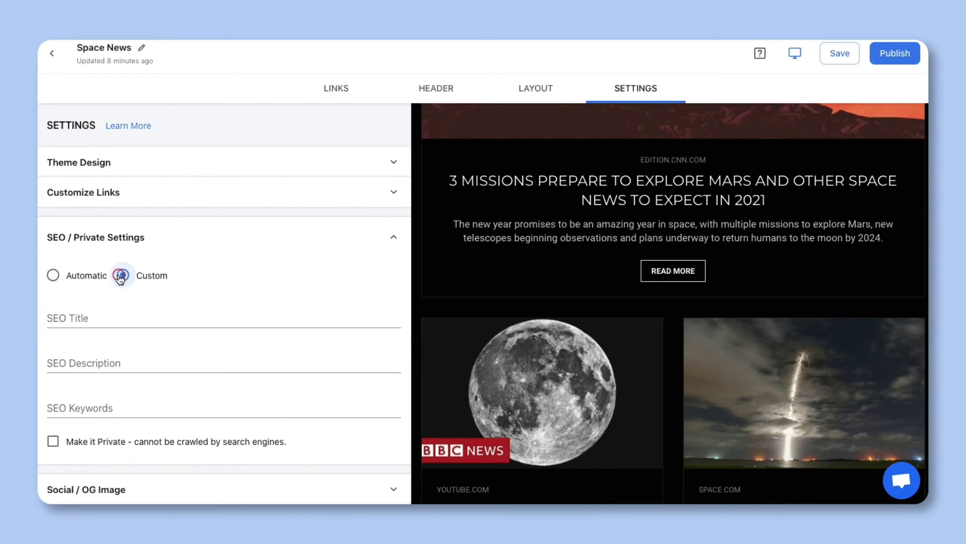
pyautogui.click(53, 444)
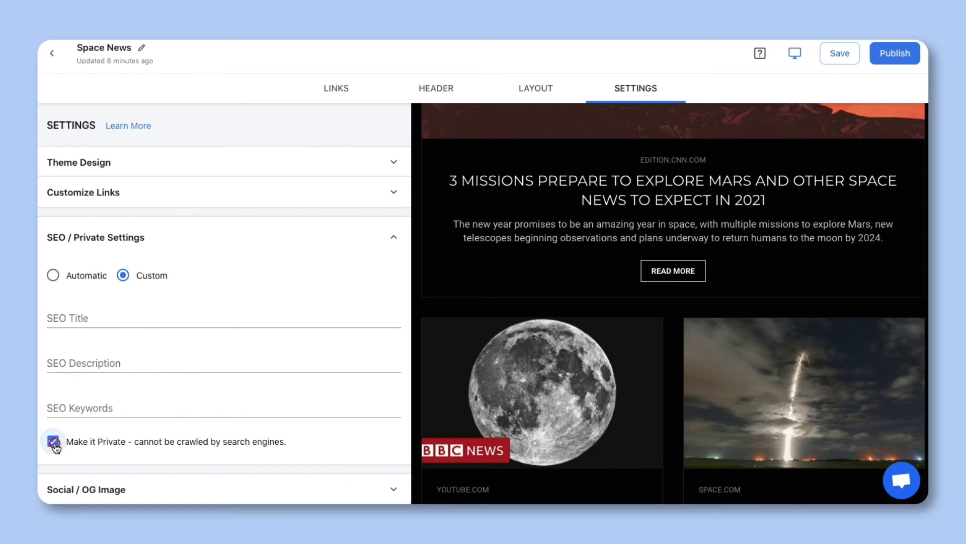
# - Publish the post and view its Newsletter and Website Embed share codes
pyautogui.click(883, 53)
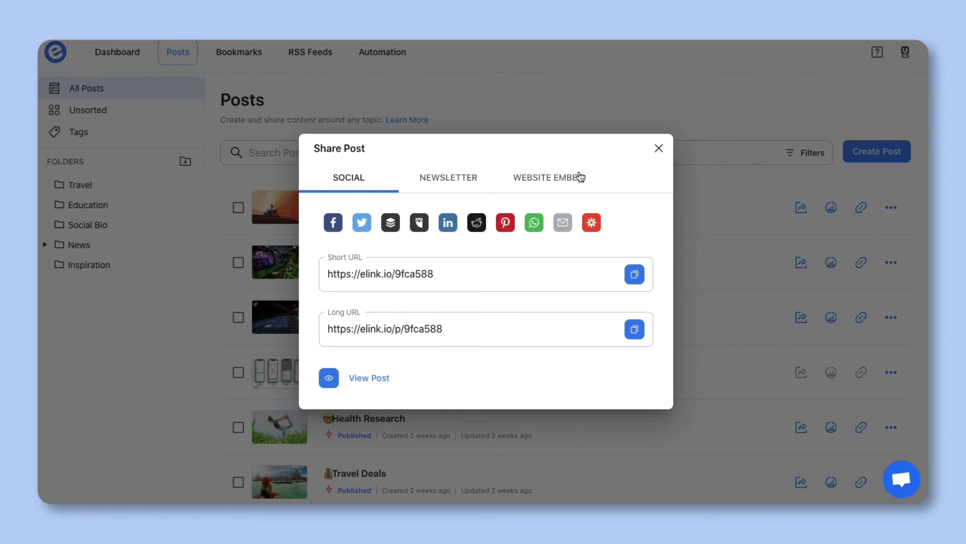
pyautogui.click(451, 180)
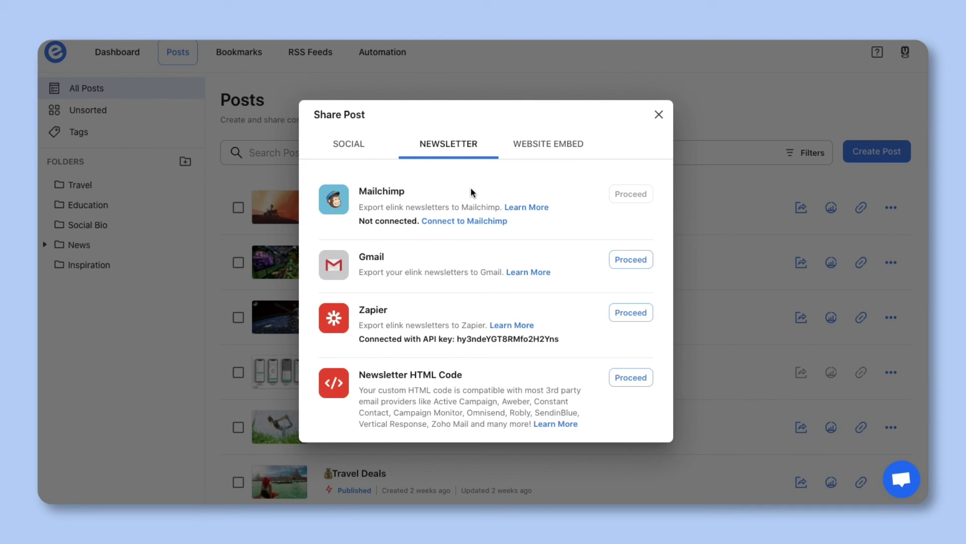
pyautogui.click(555, 148)
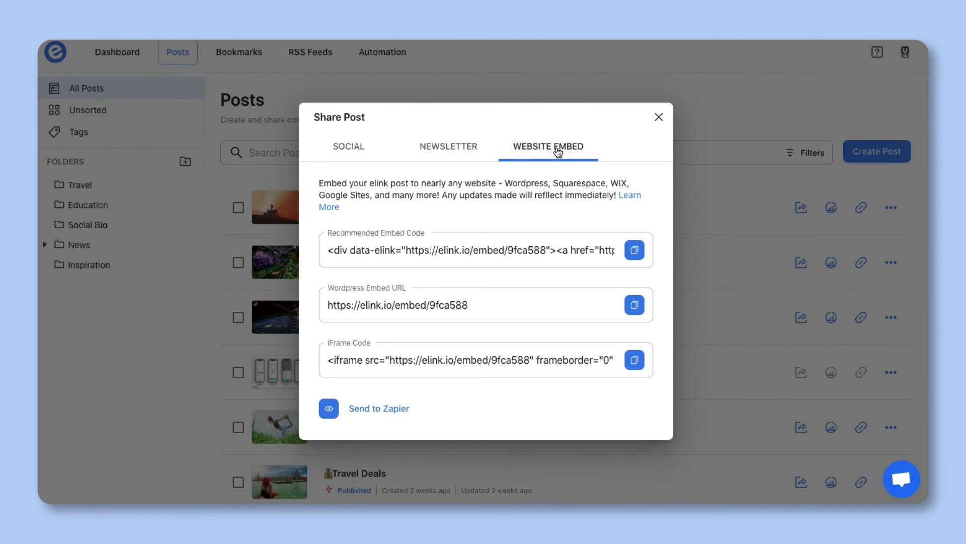